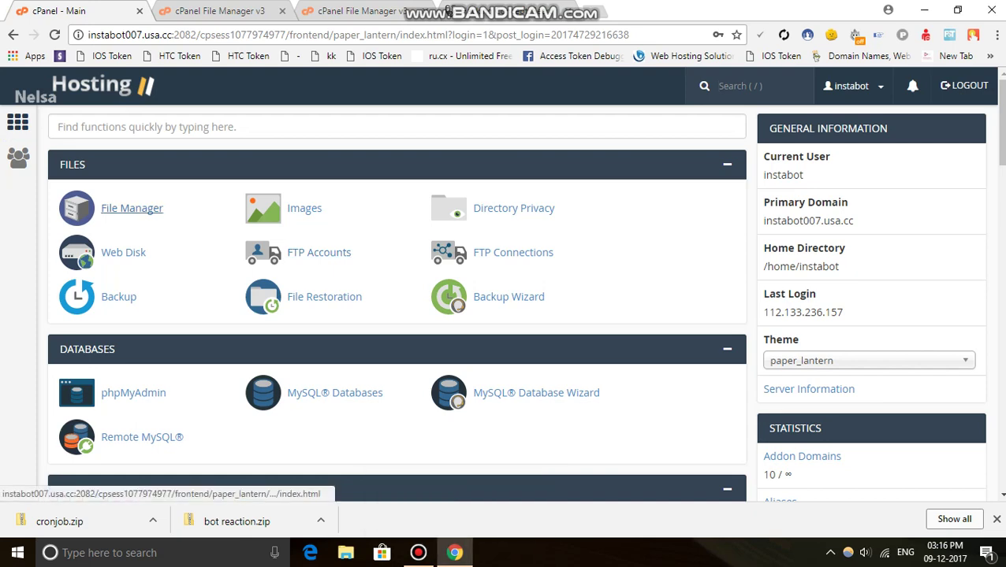
# Use the MySQL Database Wizard to create database instabot_cr and enter username cr.
pyautogui.press('/')
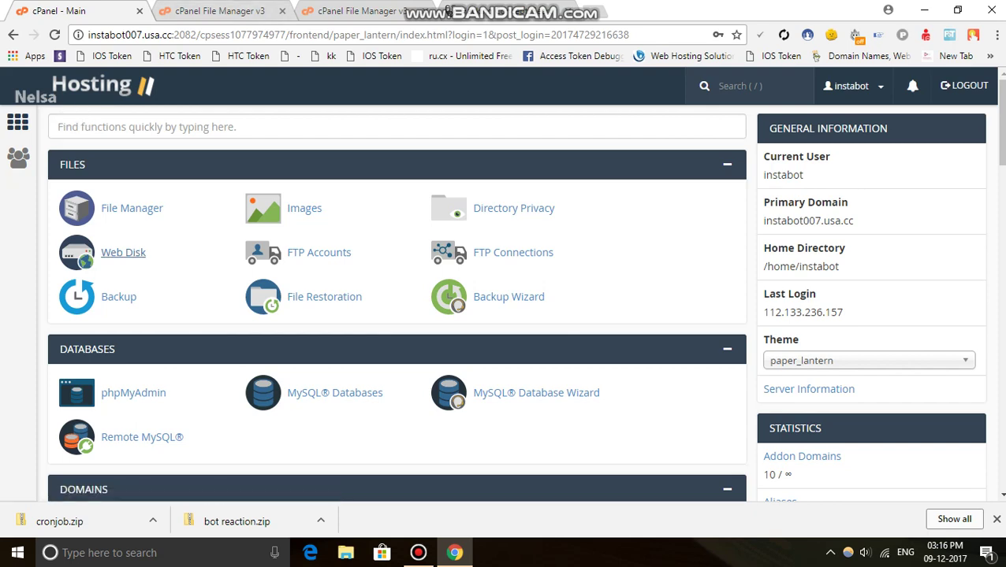
pyautogui.hotkey('ctrl', 'Tab')
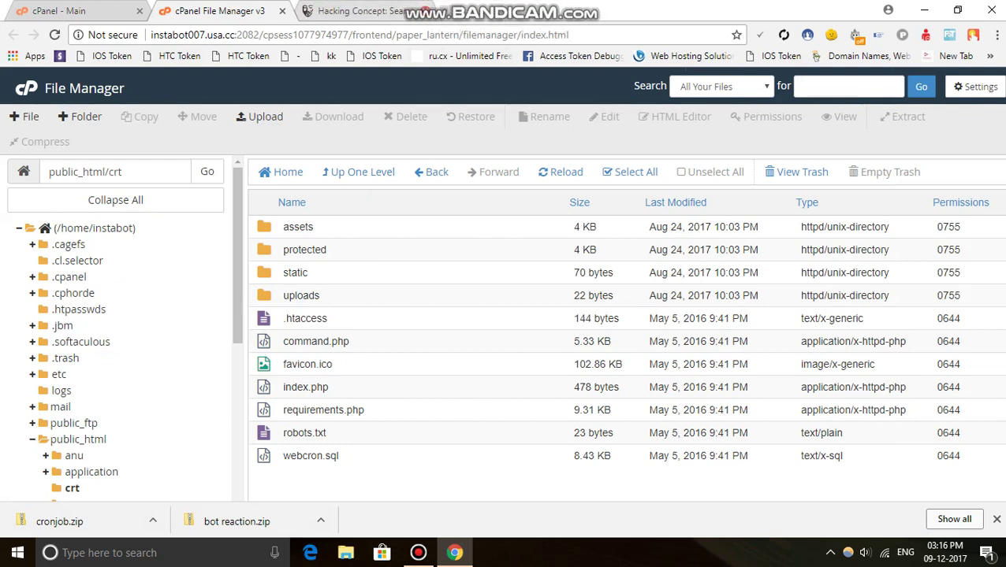
pyautogui.click(60, 10)
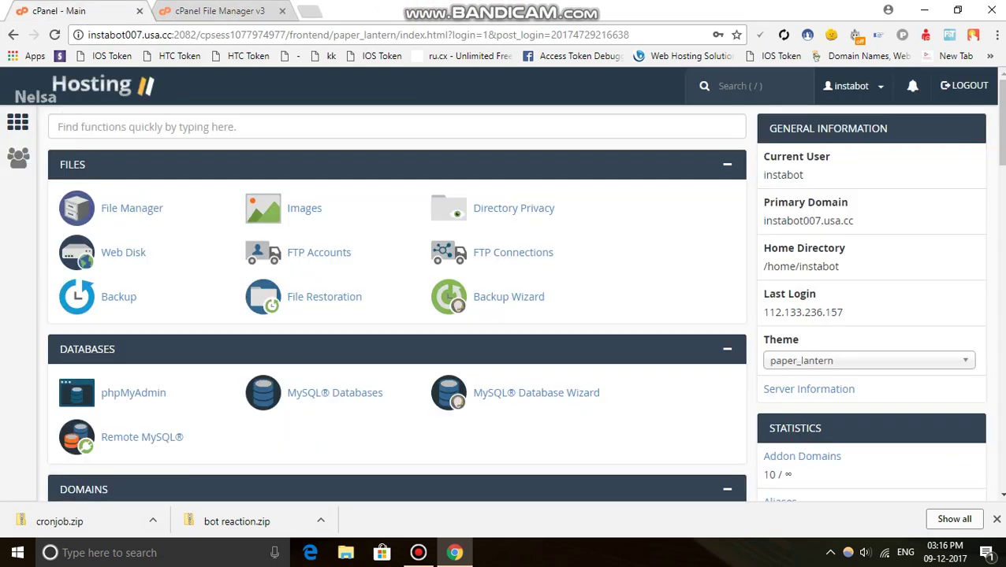
pyautogui.write('data')
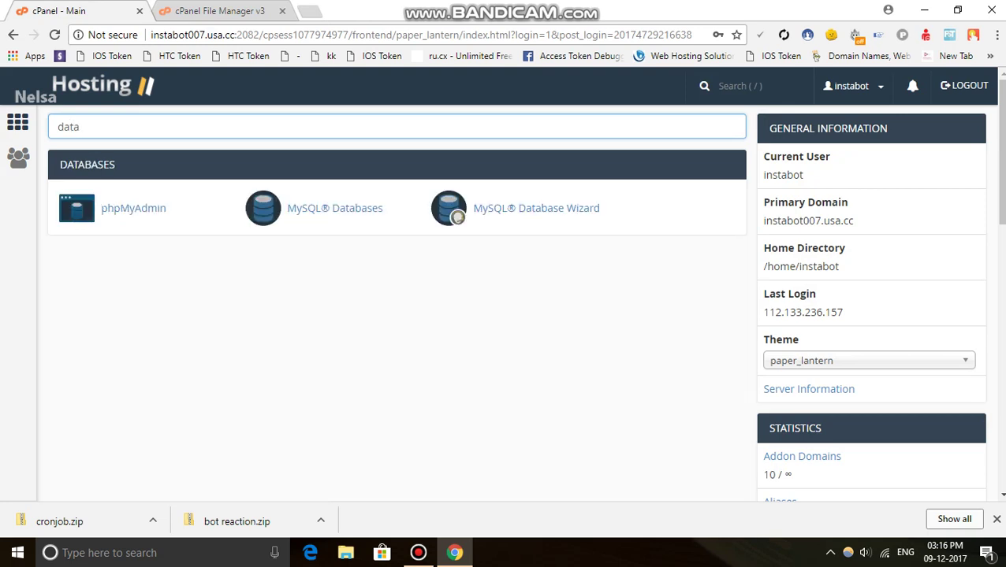
pyautogui.click(536, 208)
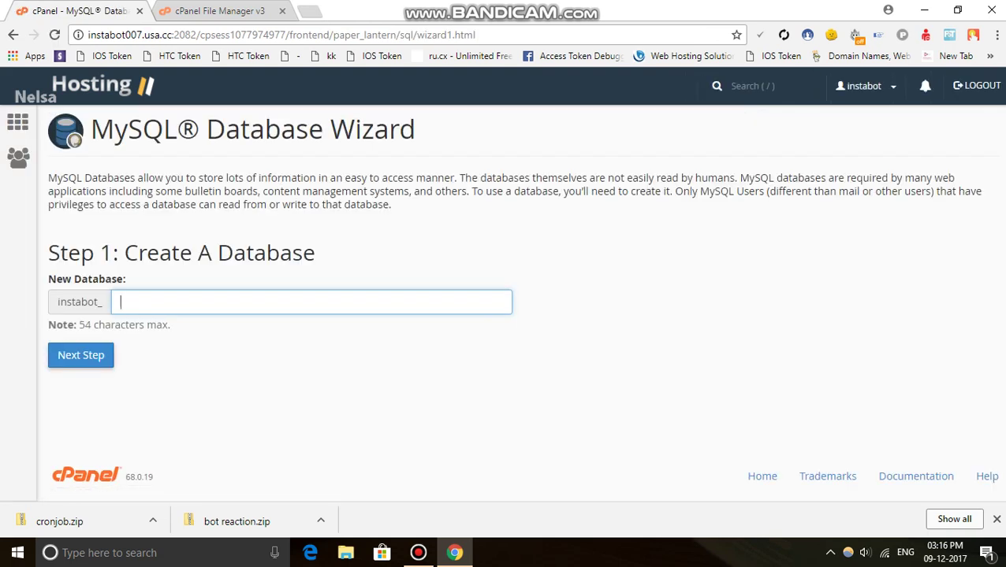
pyautogui.write('cr')
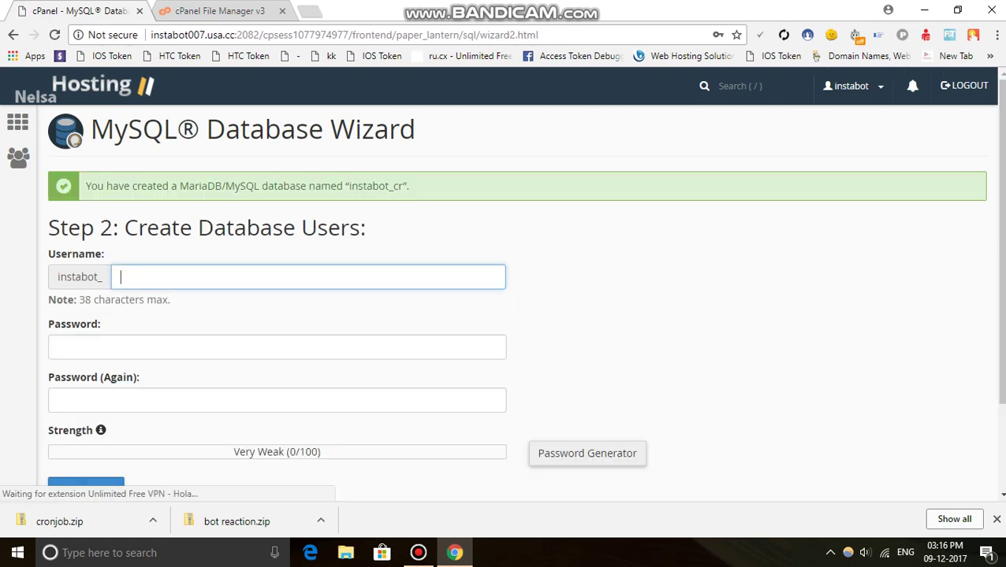
pyautogui.write('cr')
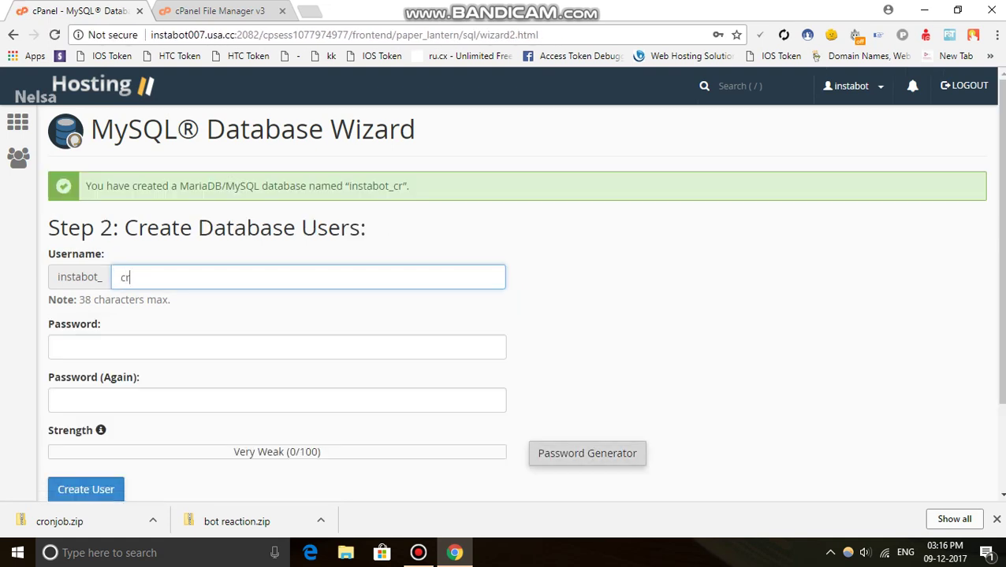
# Generate a strong password, paste it into both password fields, and create user cr.
pyautogui.click(587, 454)
pyautogui.tripleClick(441, 235)
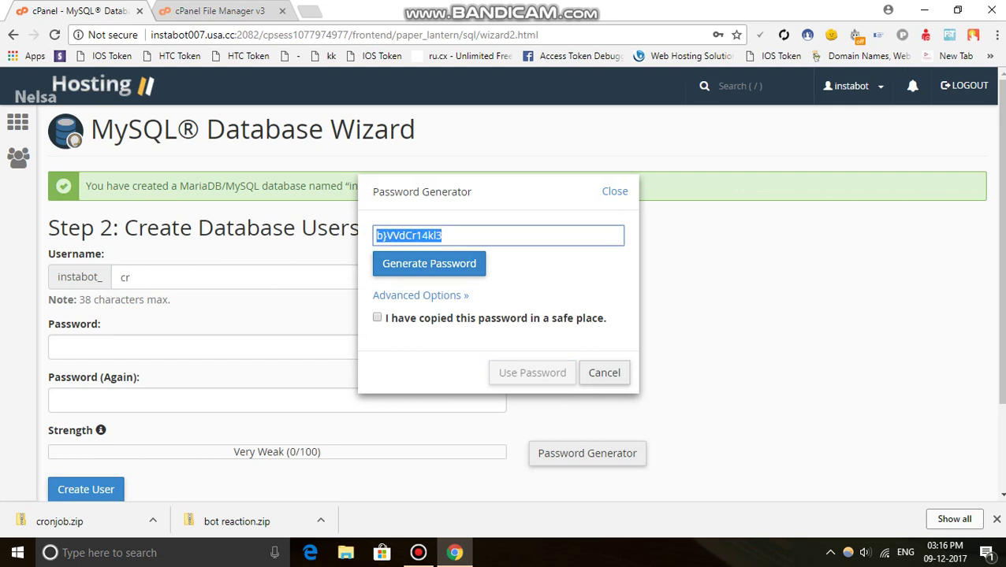
pyautogui.press('BackSpace')
pyautogui.click(377, 318)
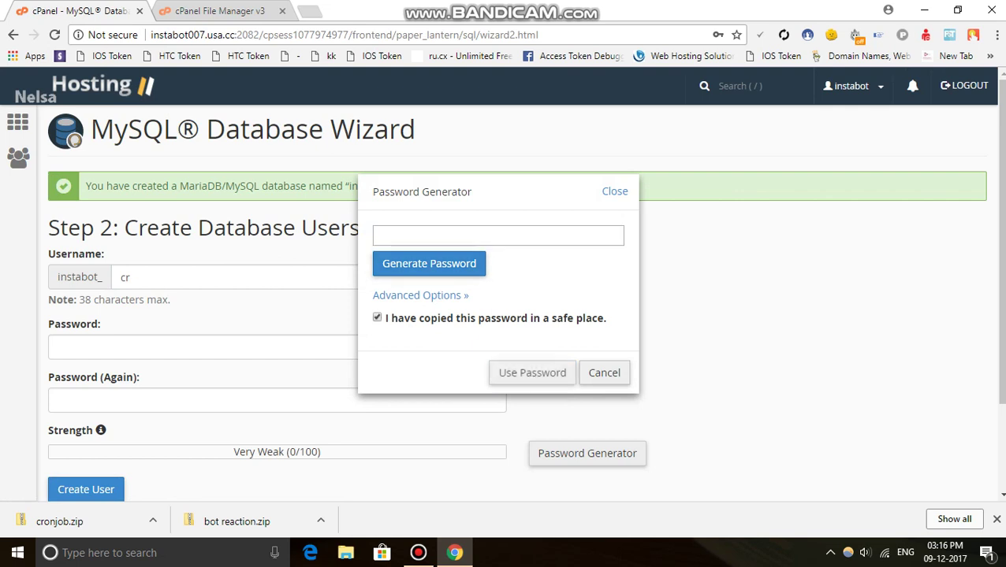
pyautogui.click(532, 373)
pyautogui.click(276, 347)
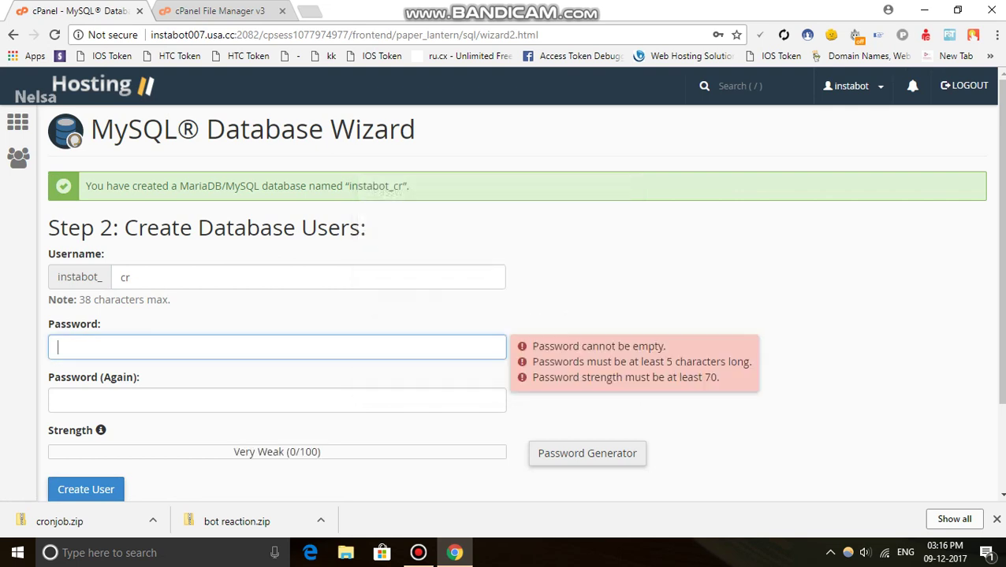
pyautogui.hotkey('ctrl', 'v')
pyautogui.press('Tab')
pyautogui.hotkey('ctrl', 'v')
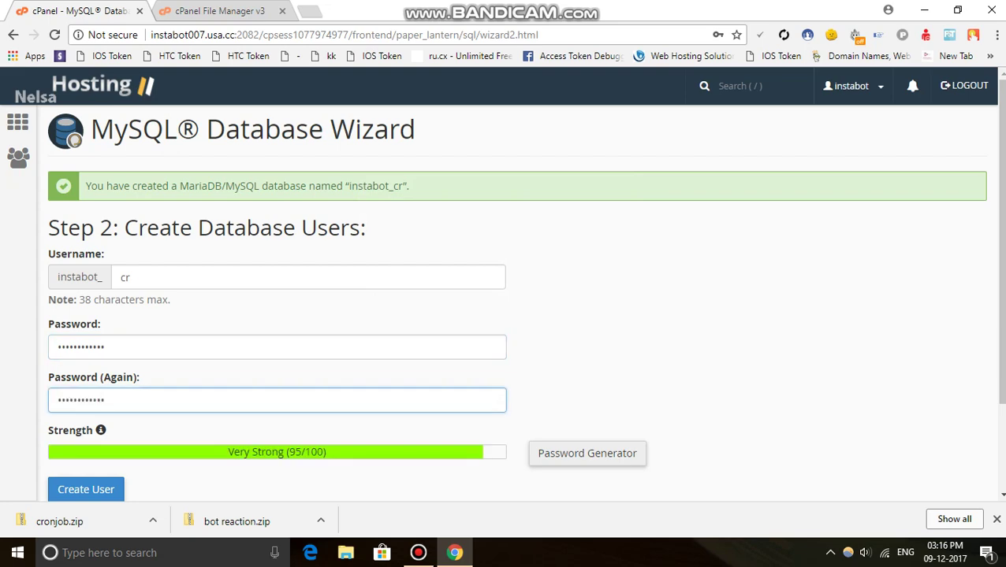
pyautogui.press('Return')
pyautogui.hotkey('ctrl', 'Tab')
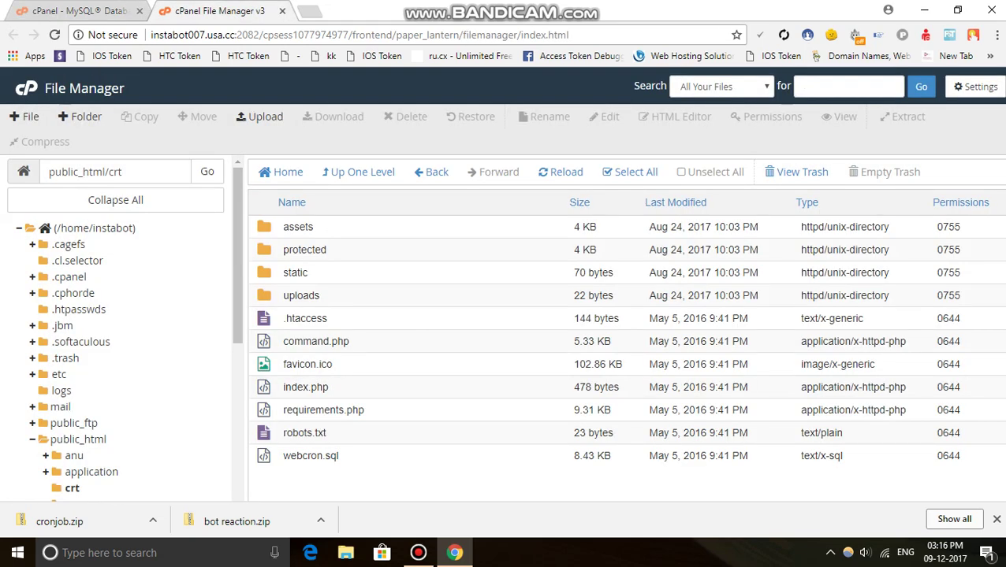
# Go into protected/config and open db.php in the File Manager code editor.
pyautogui.doubleClick(304, 249)
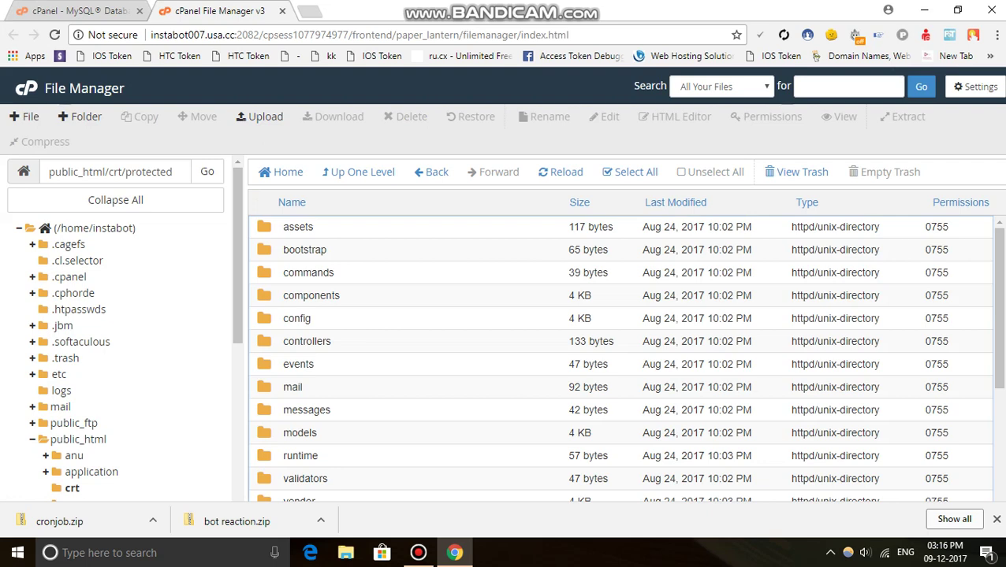
pyautogui.moveTo(997, 307)
pyautogui.mouseDown()
pyautogui.moveTo(998, 371)
pyautogui.moveTo(998, 304)
pyautogui.mouseUp()
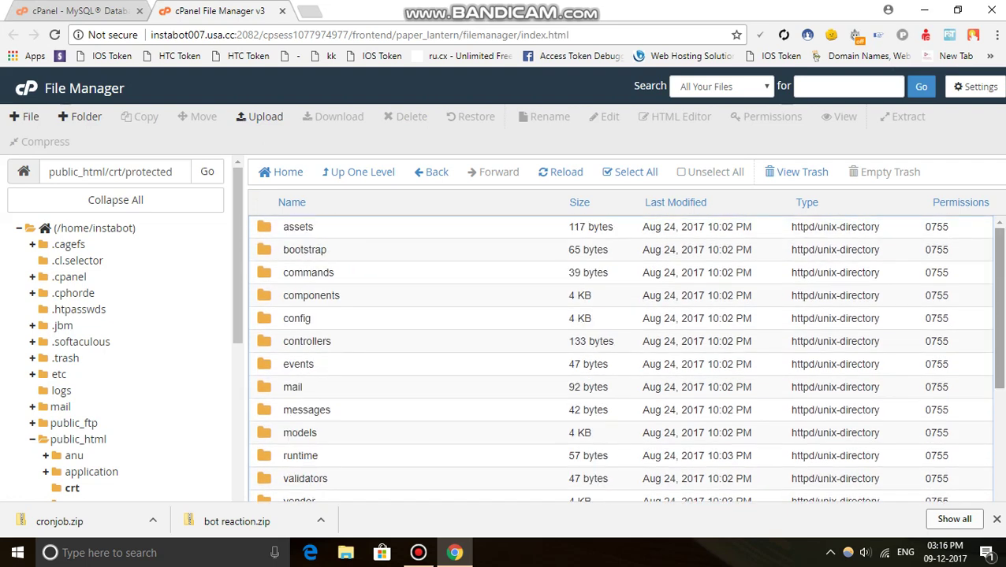
pyautogui.doubleClick(296, 318)
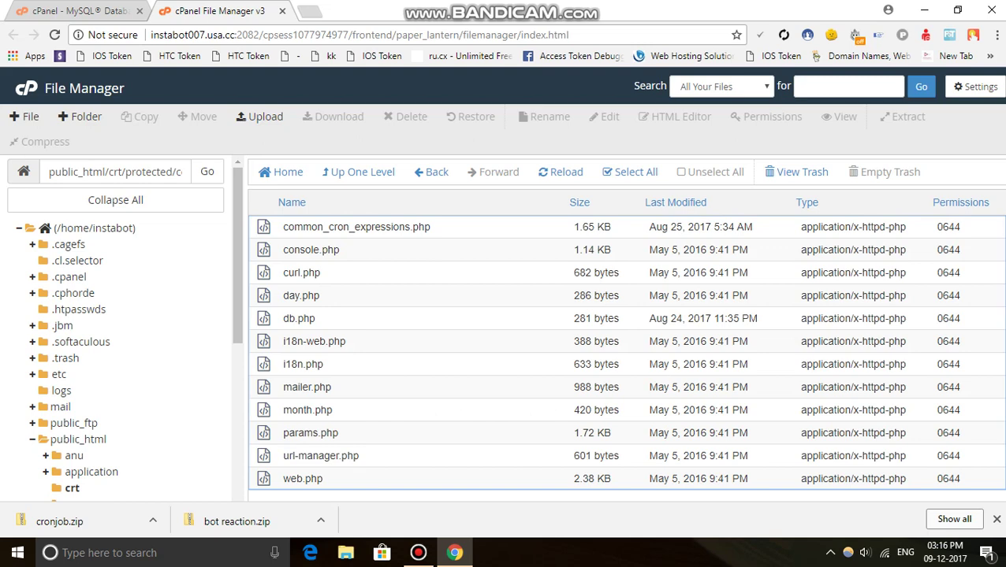
pyautogui.rightClick(351, 319)
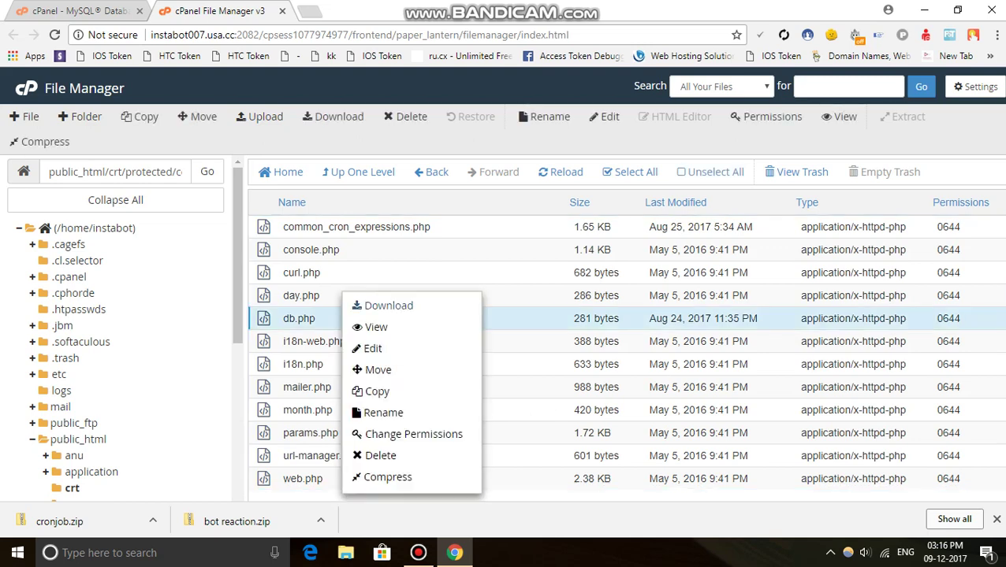
pyautogui.click(369, 347)
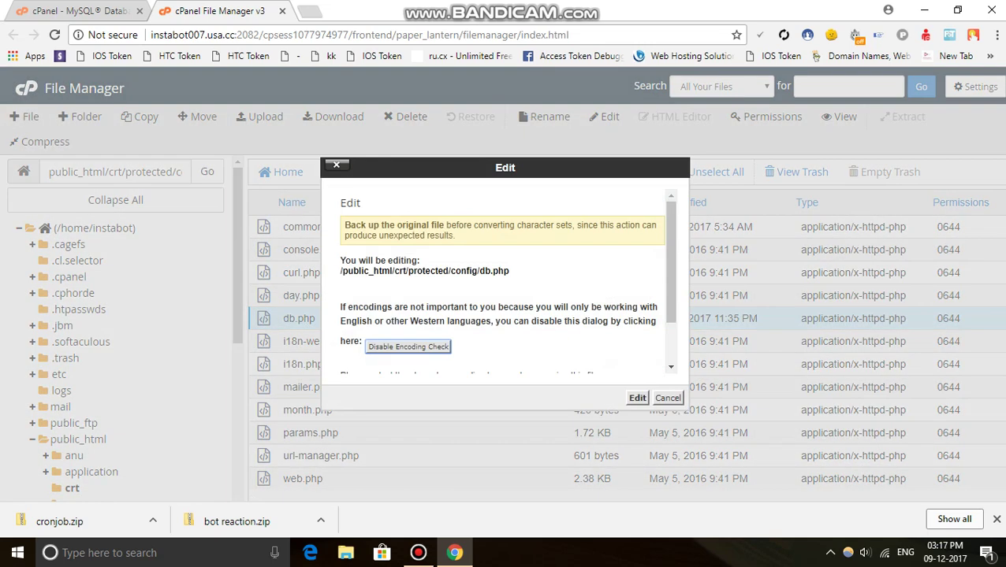
pyautogui.click(637, 397)
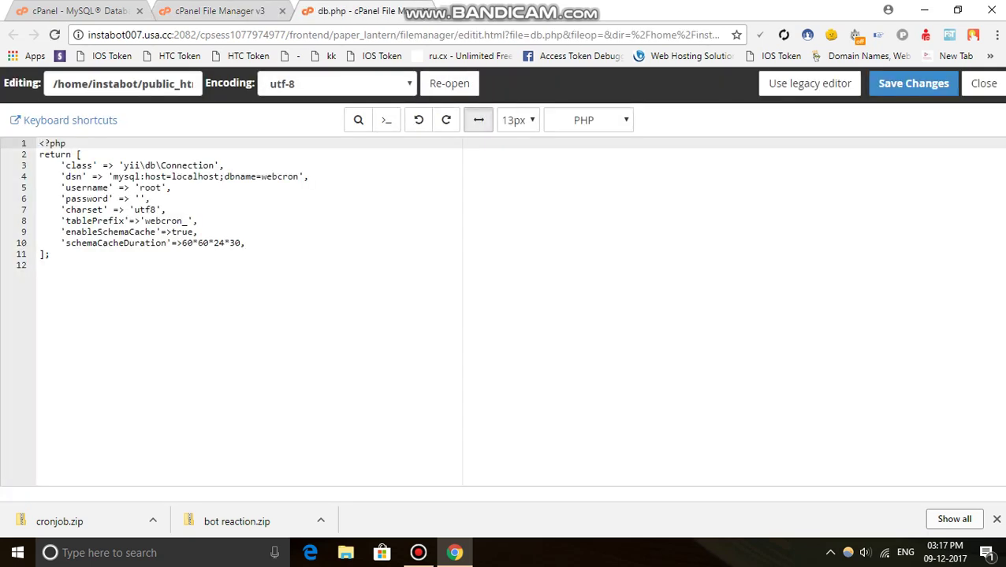
# Clear the root username in db.php and paste the generated password as its password.
pyautogui.moveTo(140, 188); pyautogui.dragTo(161, 188)
pyautogui.hotkey('ctrl', 'v')
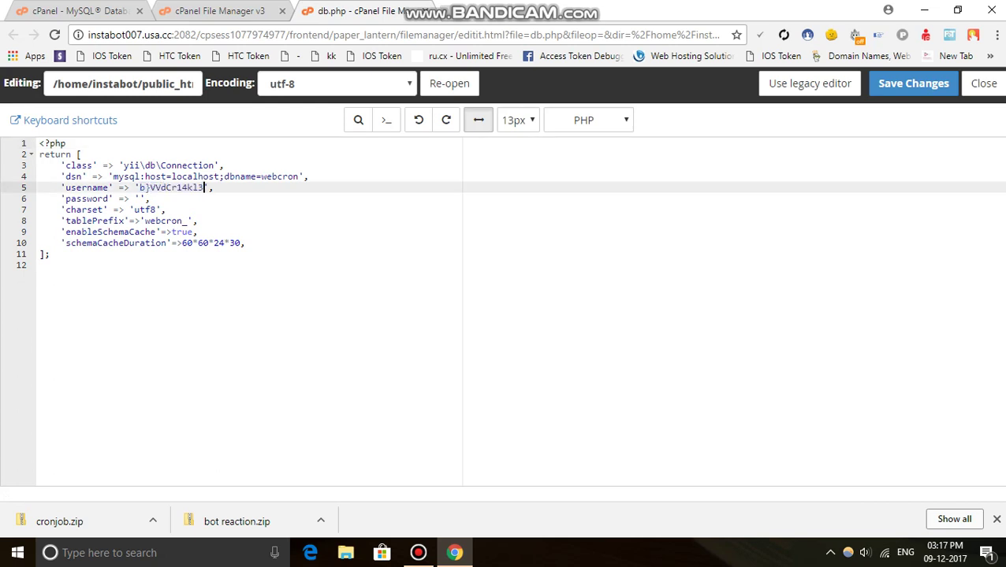
pyautogui.press('BackSpace')
pyautogui.press('BackSpace')
pyautogui.press('BackSpace')
pyautogui.press('BackSpace')
pyautogui.press('BackSpace')
pyautogui.press('BackSpace')
pyautogui.press('BackSpace')
pyautogui.press('BackSpace')
pyautogui.press('BackSpace')
pyautogui.press('BackSpace')
pyautogui.press('BackSpace')
pyautogui.press('BackSpace')
pyautogui.click(139, 198)
pyautogui.hotkey('ctrl', 'v')
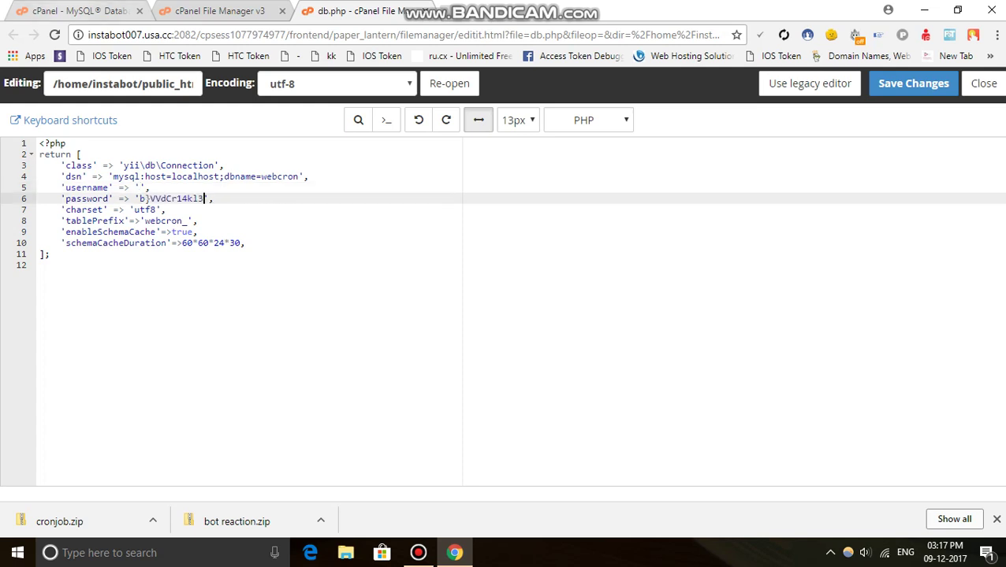
# Copy instabot_cr from the wizard, set it as db.php's username, and save the file.
pyautogui.click(75, 10)
pyautogui.doubleClick(104, 254)
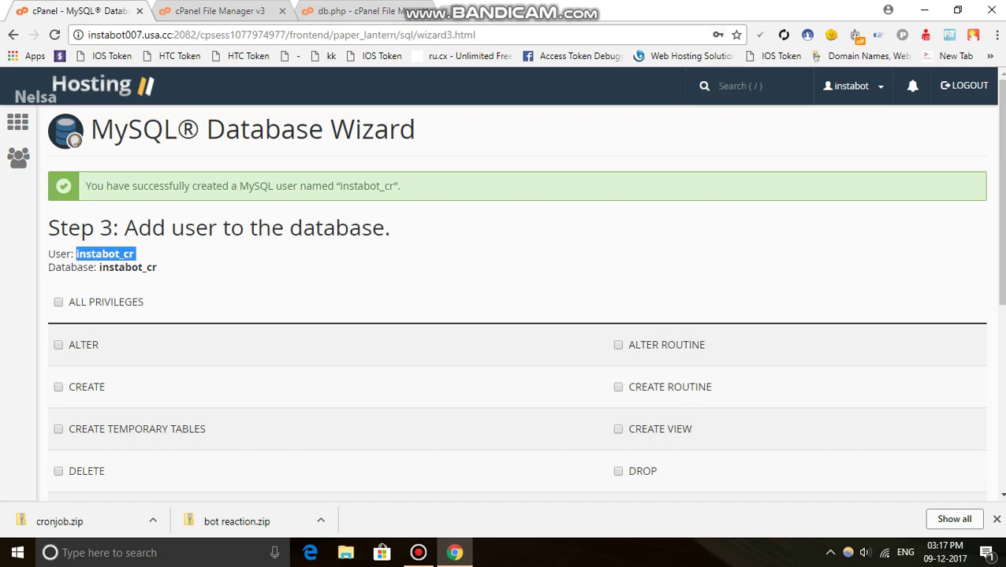
pyautogui.rightClick(101, 254)
pyautogui.click(118, 263)
pyautogui.click(363, 10)
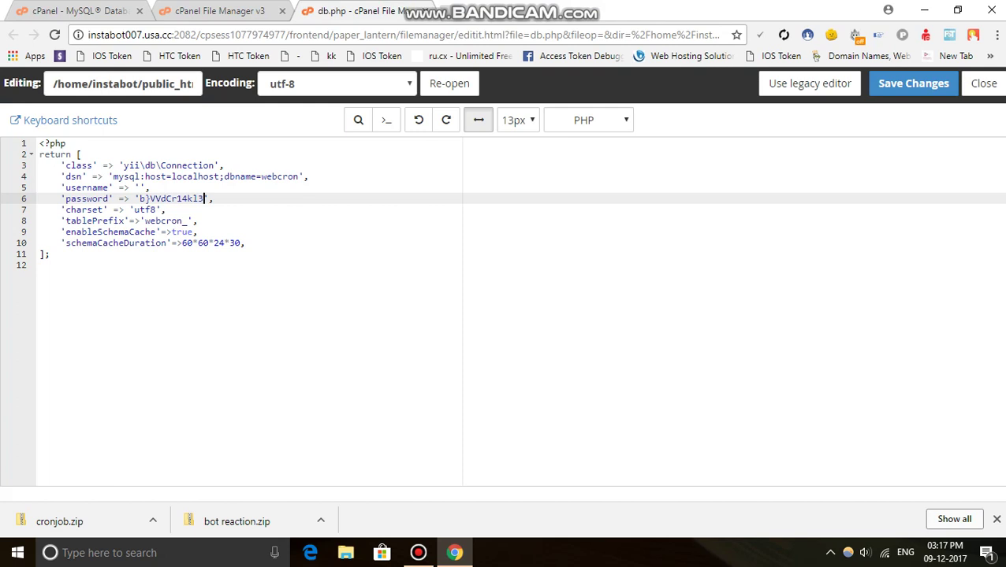
pyautogui.click(138, 188)
pyautogui.hotkey('ctrl', 'v')
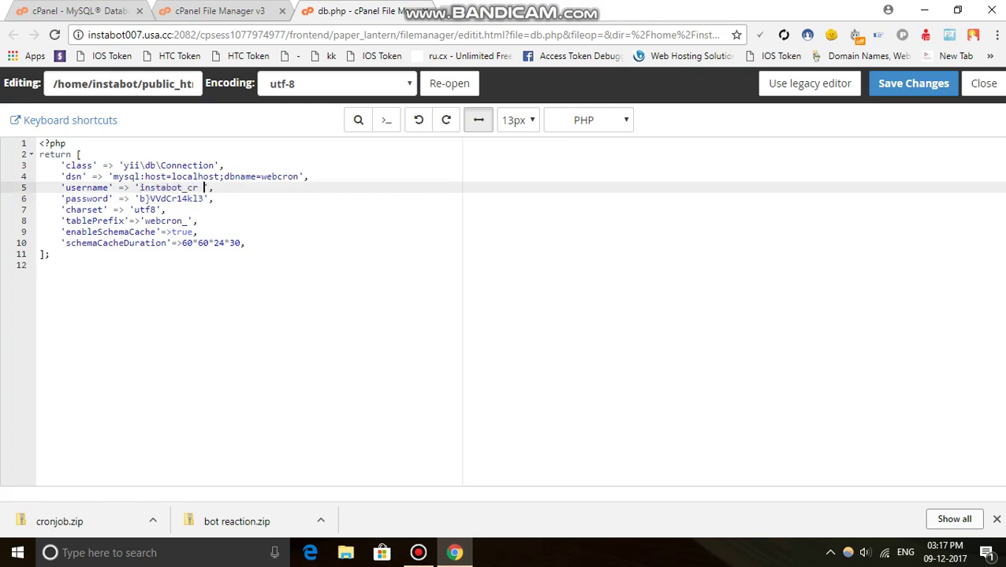
pyautogui.press('BackSpace')
pyautogui.hotkey('ctrl', 's')
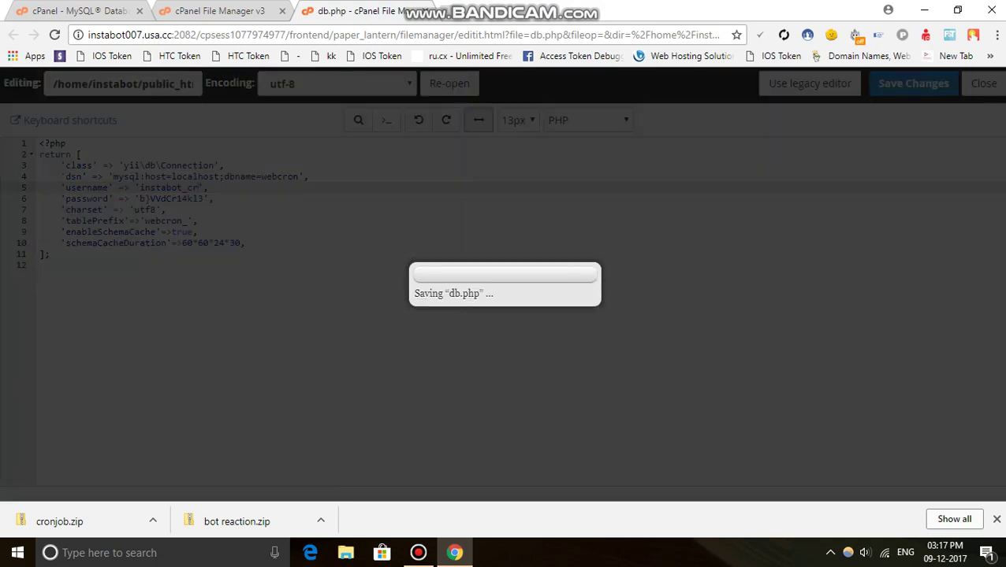
# Grant instabot_cr ALL PRIVILEGES on its database and finish the wizard.
pyautogui.hotkey('ctrl', 'Tab')
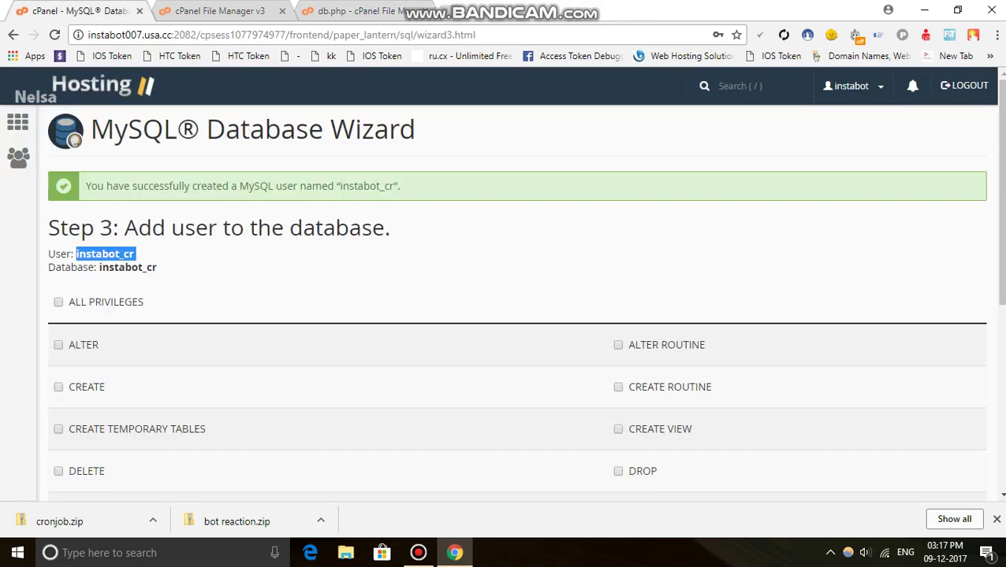
pyautogui.click(59, 302)
pyautogui.scroll(-5, 516, 299)
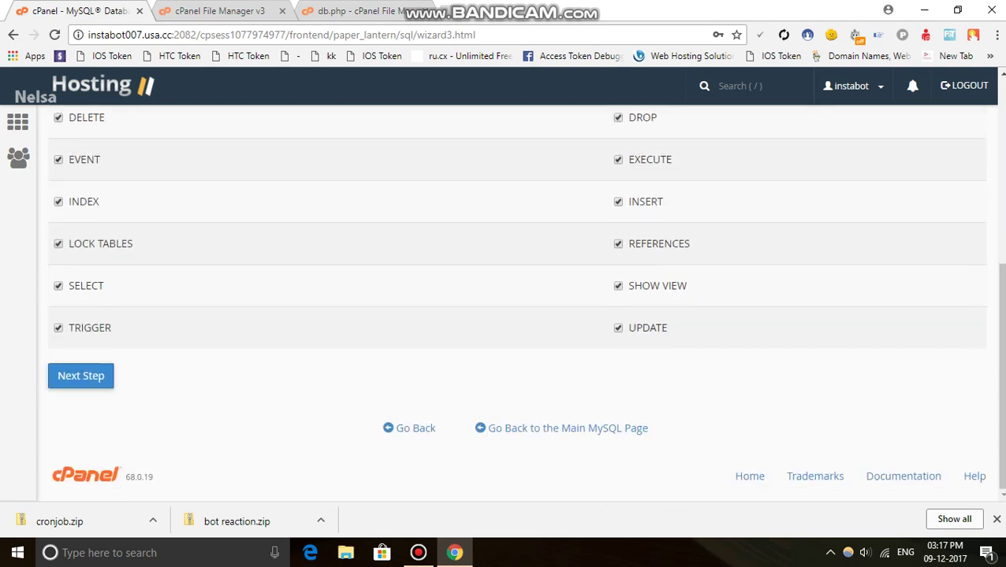
pyautogui.click(81, 376)
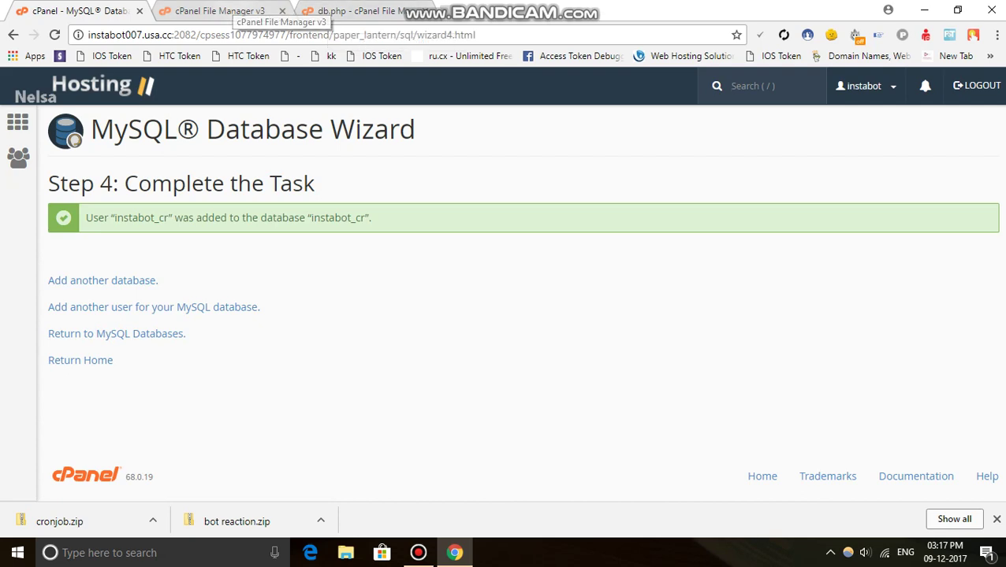
pyautogui.click(236, 11)
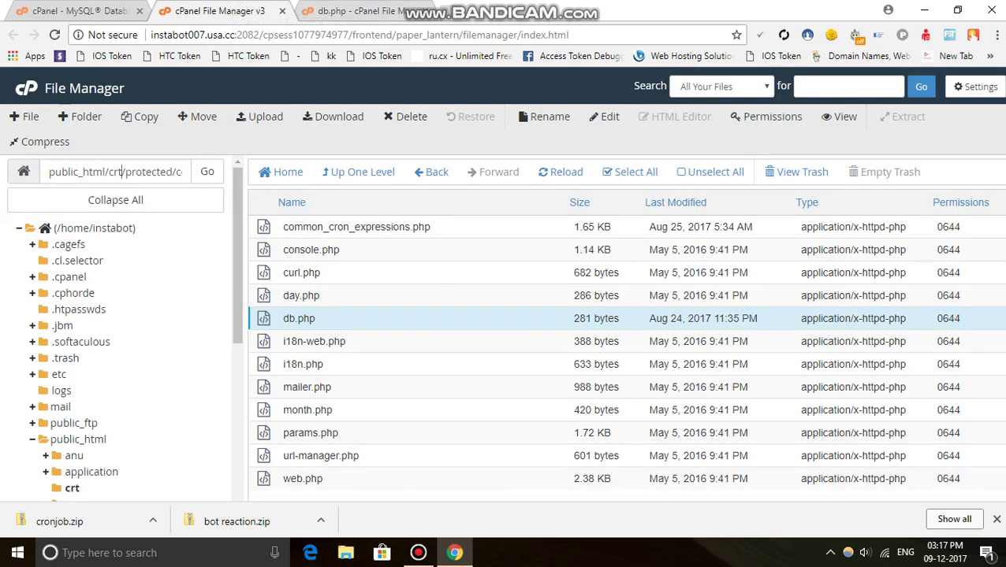
# Load the site's login page at instabot007.usa.cc/crt.
pyautogui.doubleClick(116, 172)
pyautogui.press('BackSpace')
pyautogui.write('crt')
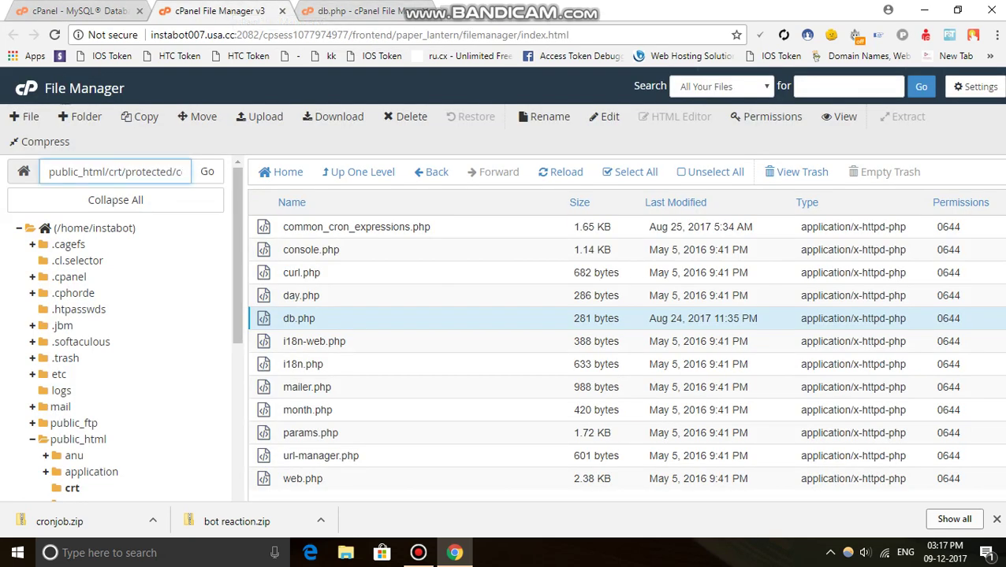
pyautogui.press('Return')
pyautogui.hotkey('ctrl', 'l')
pyautogui.write('insta')
pyautogui.press('Right')
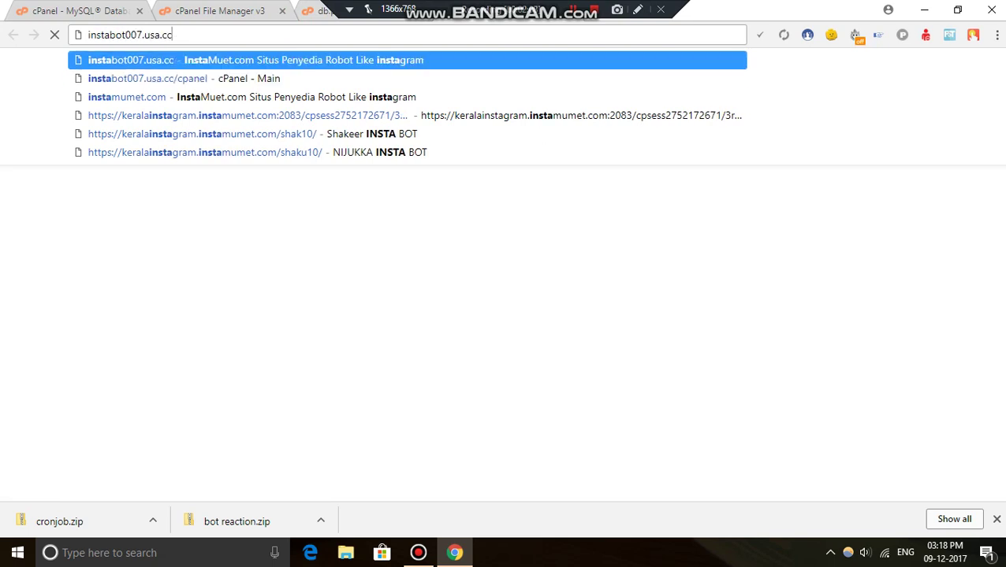
pyautogui.write('/crt')
pyautogui.press('Return')
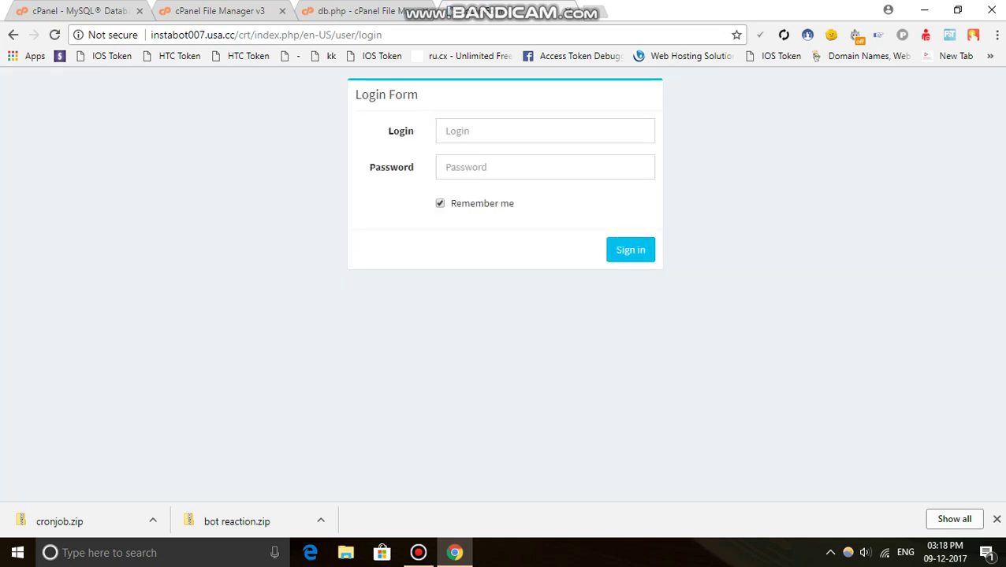
# Sign in with the admin login and its password, getting an internal server error.
pyautogui.click(544, 130)
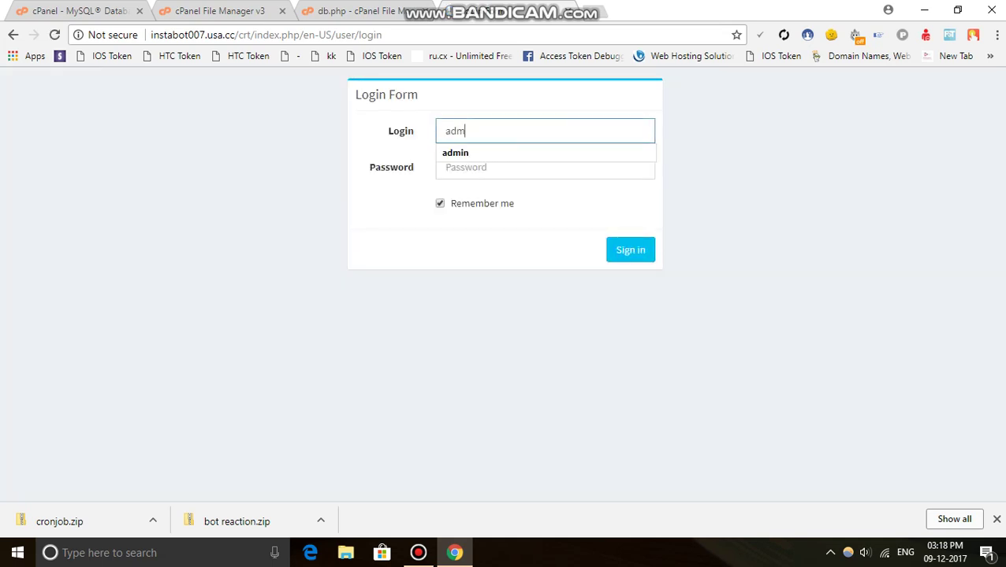
pyautogui.press('Tab')
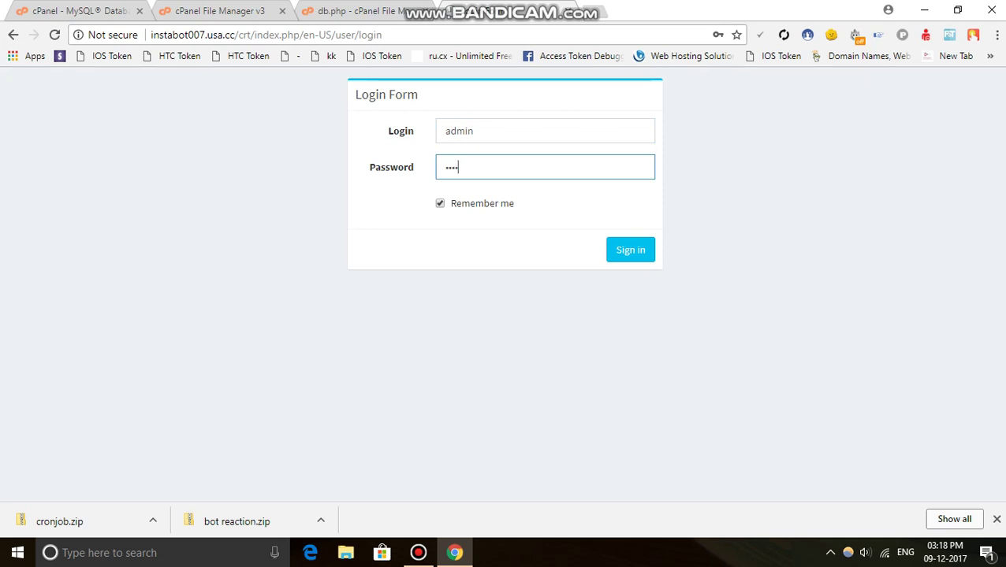
pyautogui.press('Return')
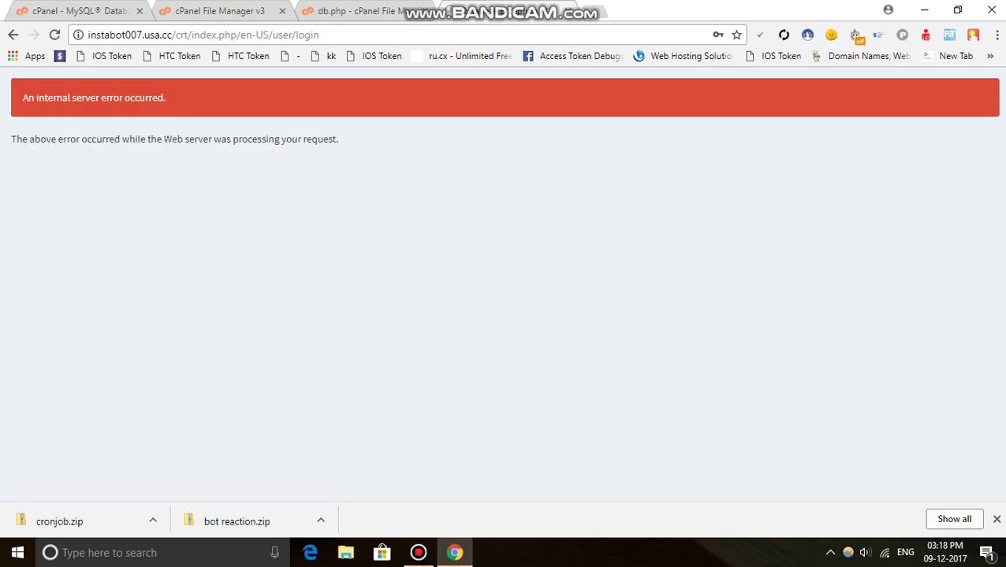
pyautogui.press('Return')
# Replace the dsn value on line 4 of db.php with localhost.
pyautogui.hotkey('ctrl', 'shift', 'Tab')
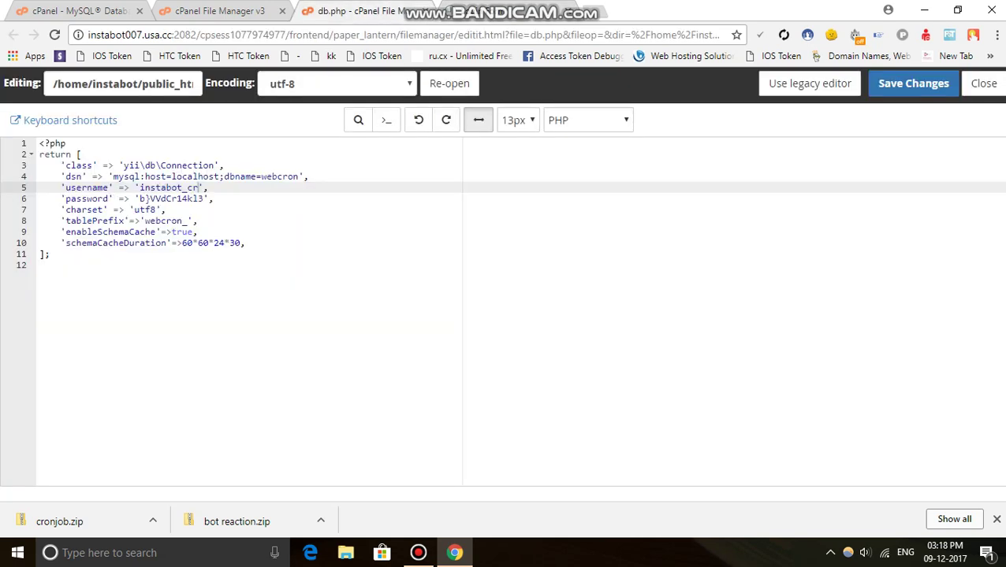
pyautogui.moveTo(113, 176); pyautogui.dragTo(299, 176)
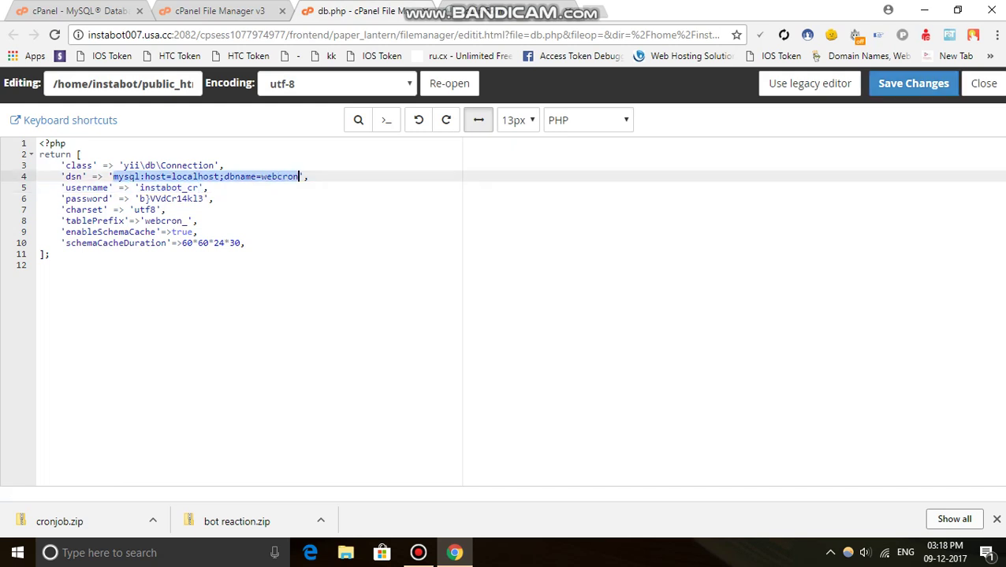
pyautogui.press('BackSpace')
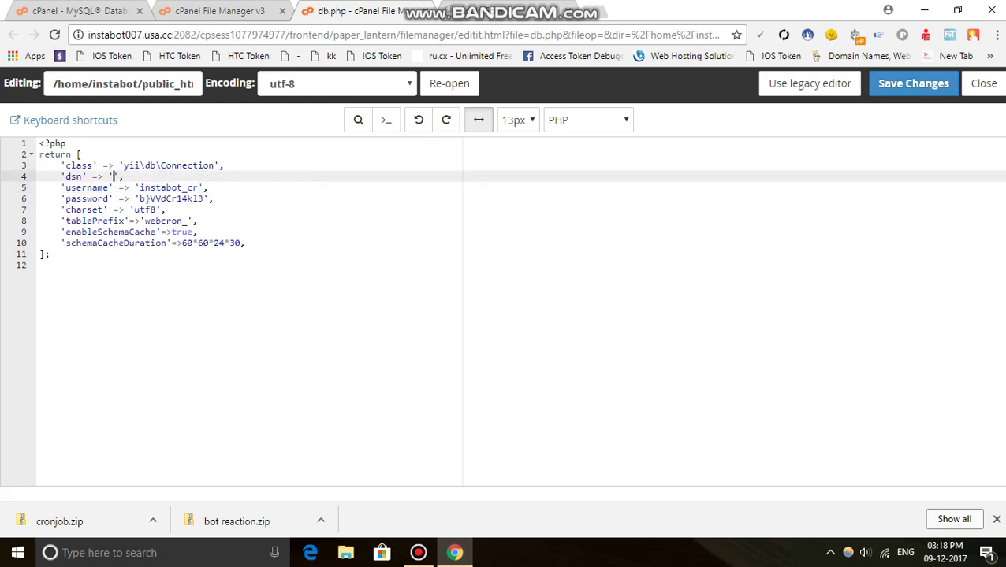
pyautogui.write('localhost')
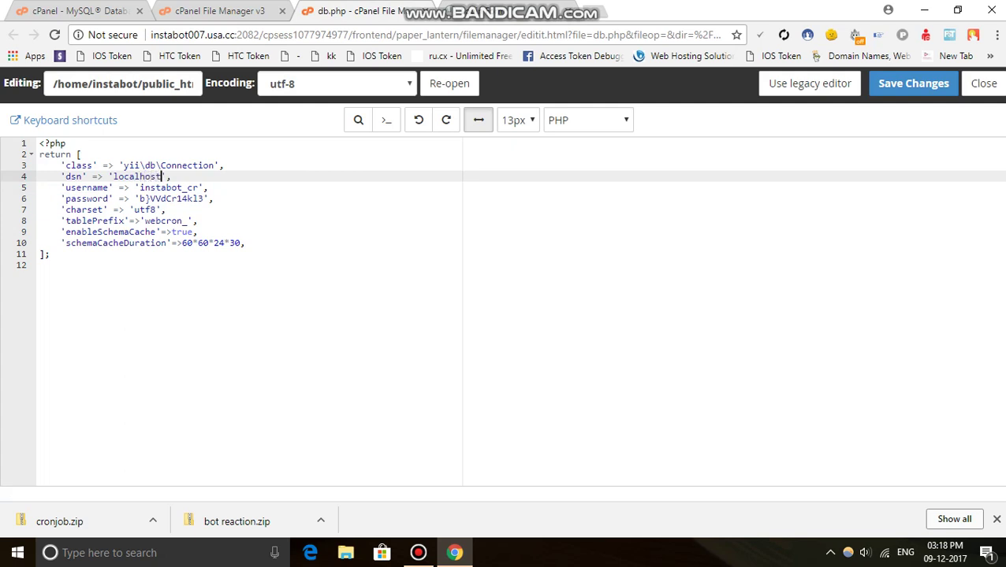
# Close the db.php editor and return to the File Manager listing.
pyautogui.hotkey('ctrl', 'shift', 'Tab')
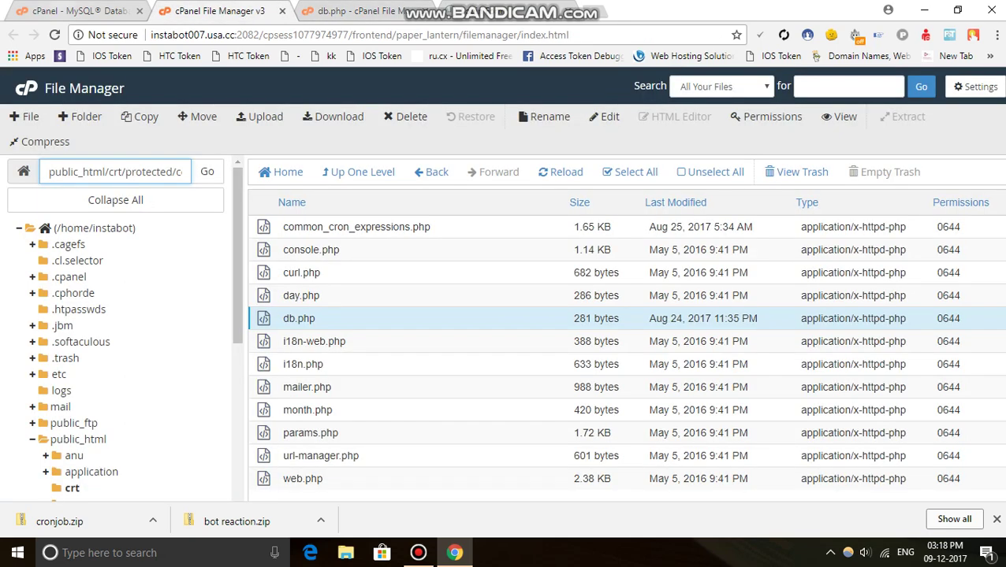
pyautogui.hotkey('ctrl', 'shift', 'Tab')
pyautogui.click(80, 360)
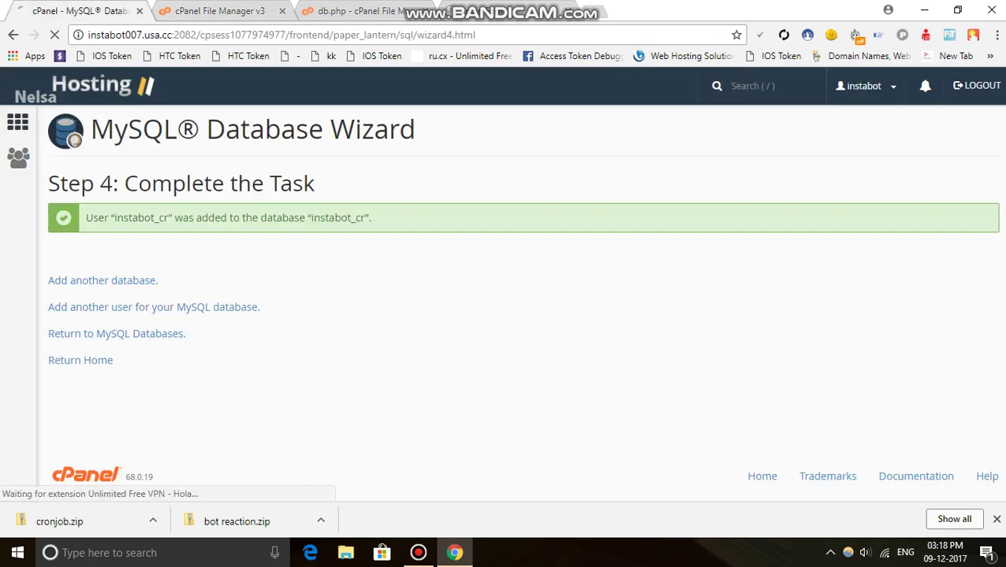
pyautogui.click(366, 10)
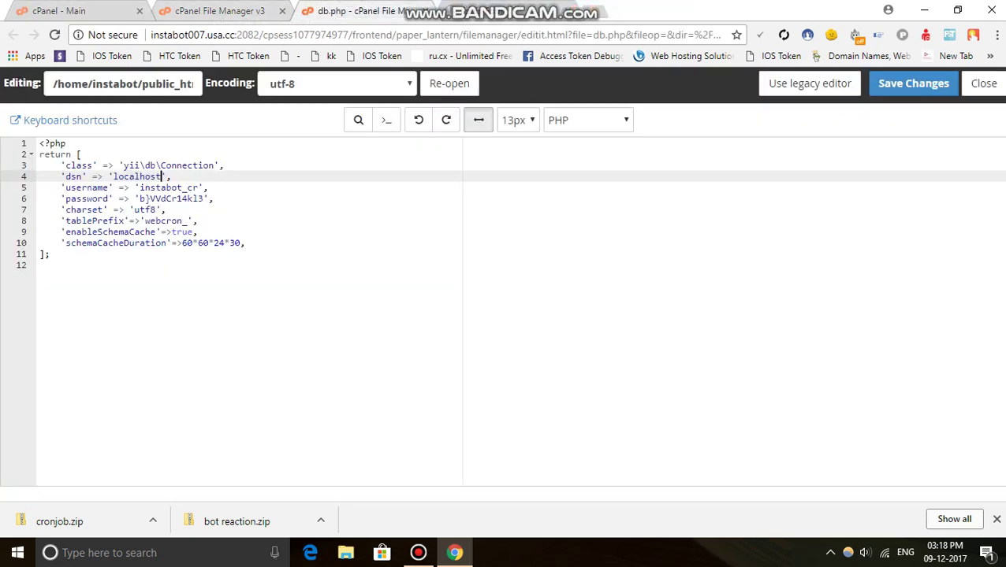
pyautogui.click(983, 83)
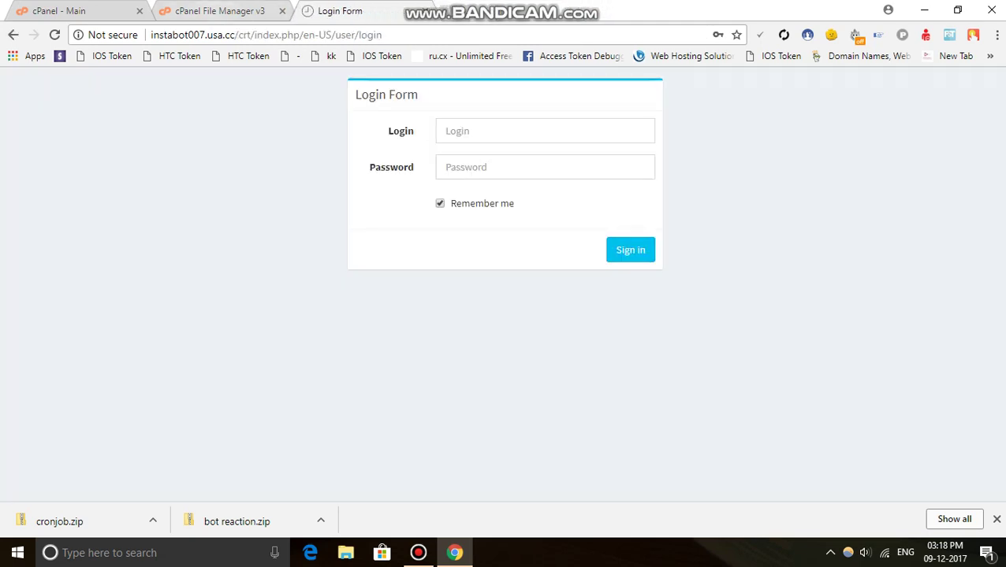
pyautogui.hotkey('ctrl', 'shift', 'Tab')
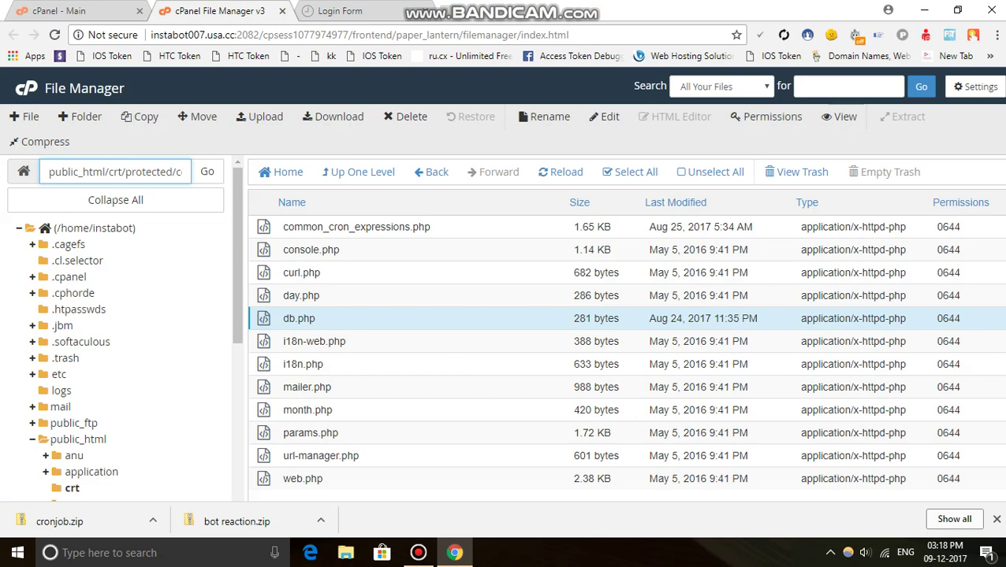
# Go up two folder levels from config to the crt folder.
pyautogui.rightClick(340, 478)
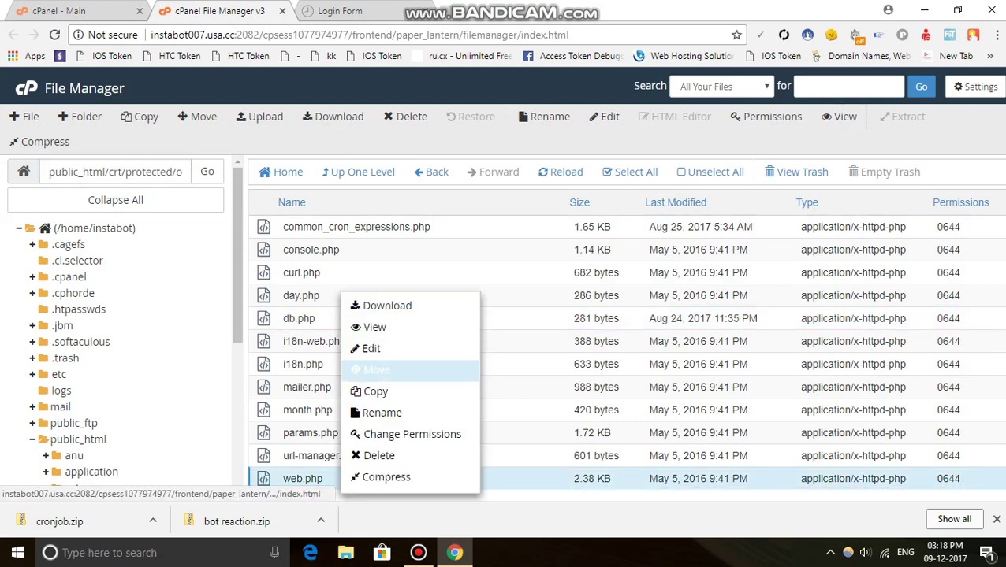
pyautogui.click(358, 172)
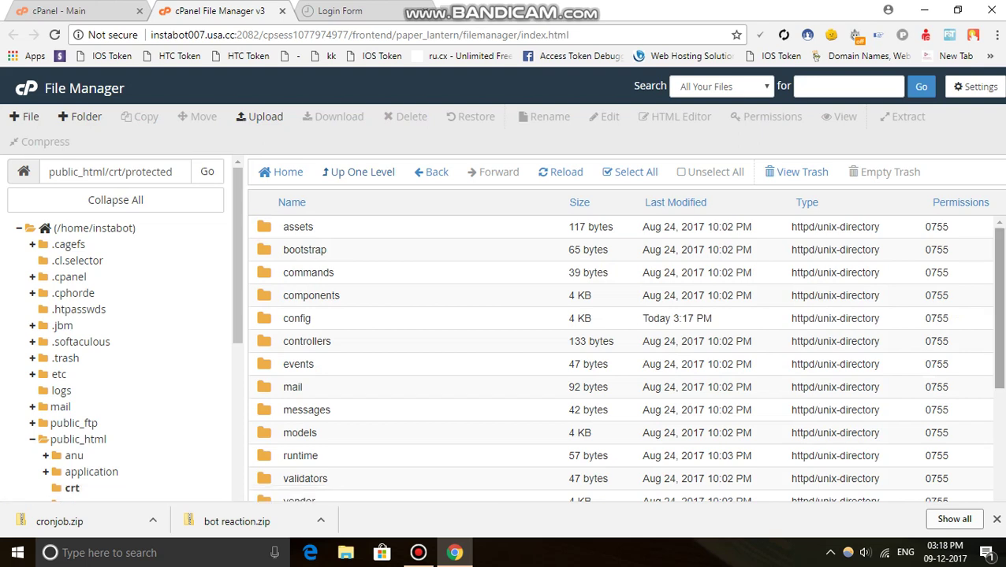
pyautogui.scroll(-3, 625, 358)
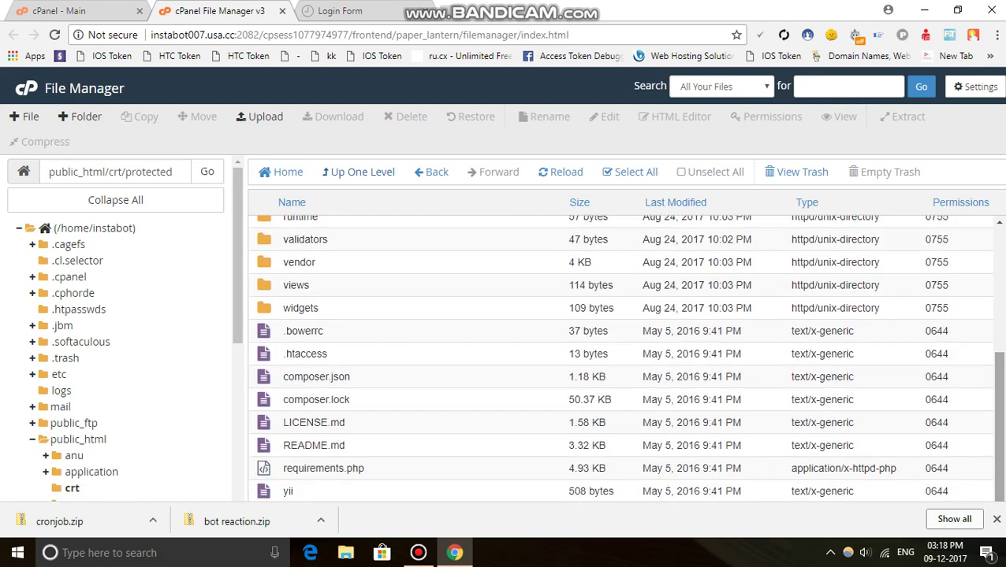
pyautogui.click(358, 171)
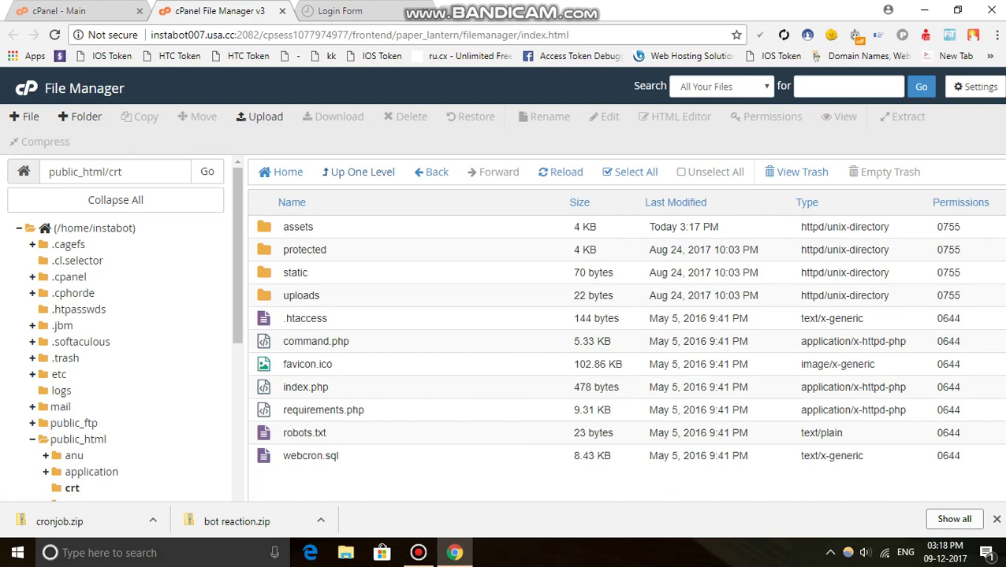
# Open webcron.sql in the code editor and copy its entire SQL script.
pyautogui.click(447, 455)
pyautogui.rightClick(447, 456)
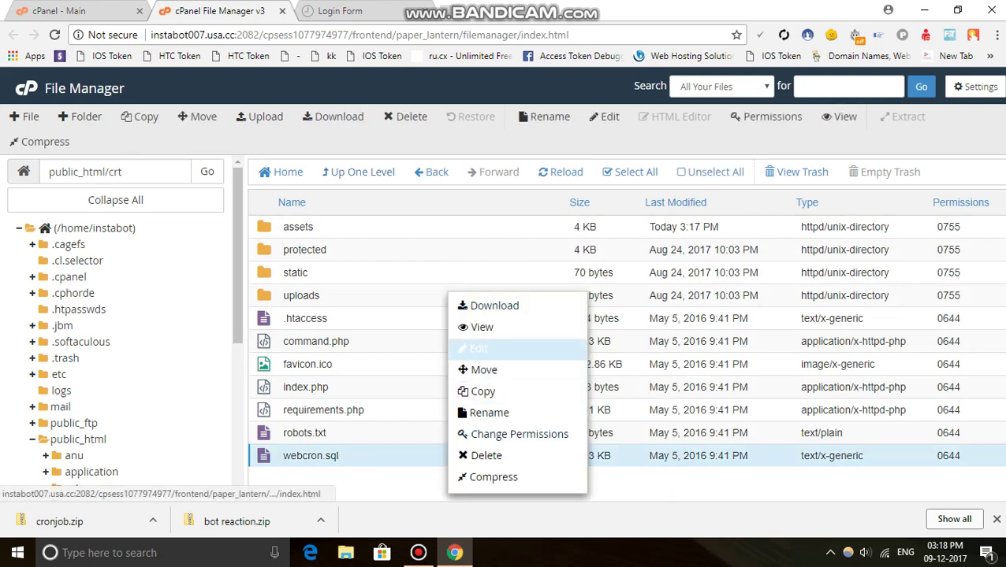
pyautogui.click(479, 348)
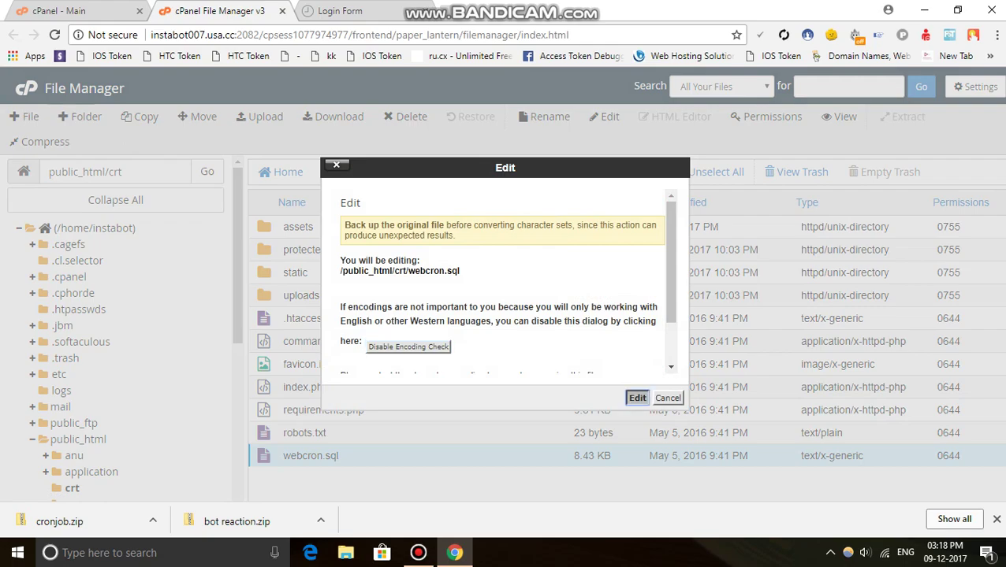
pyautogui.press('Return')
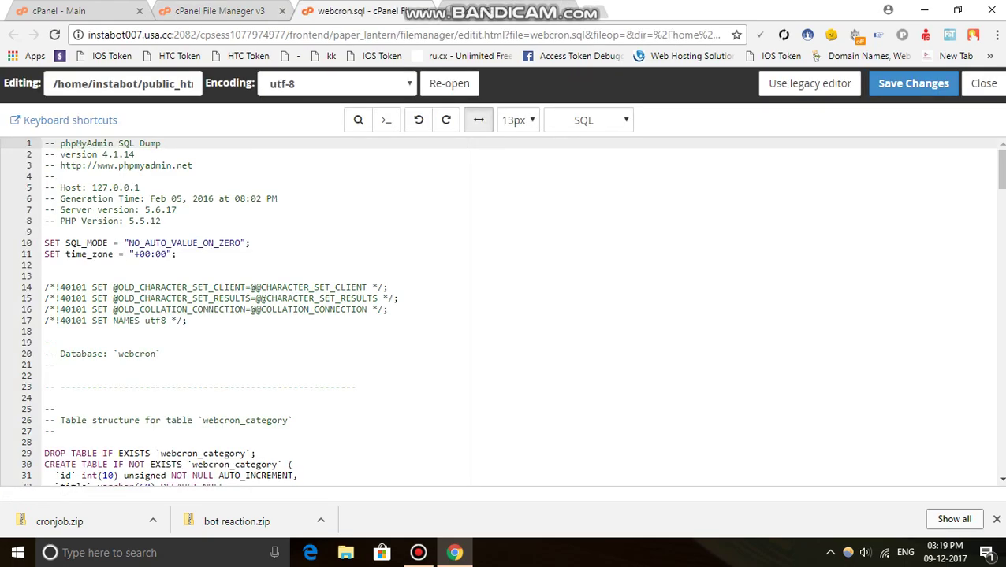
pyautogui.hotkey('ctrl', 'a')
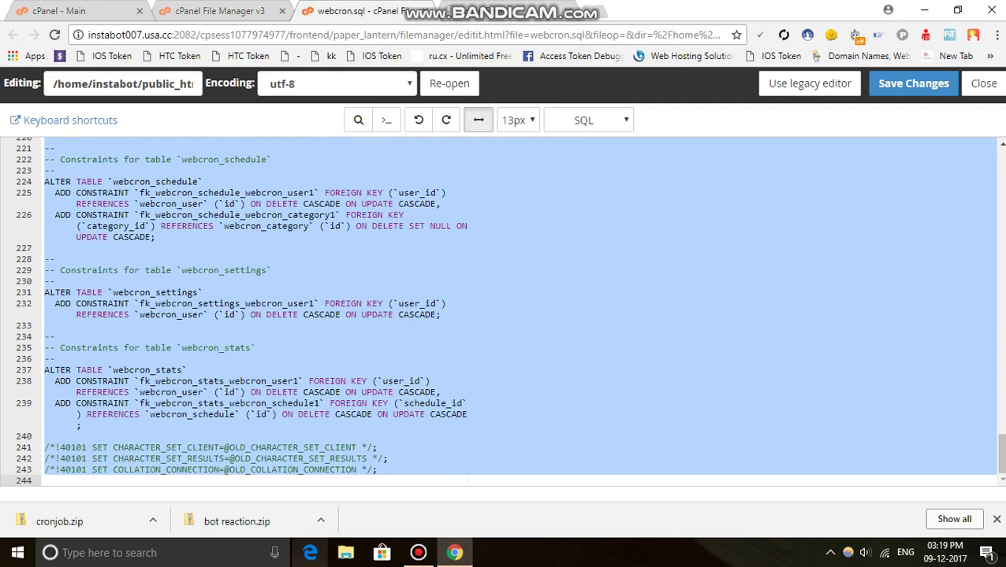
pyautogui.hotkey('ctrl', 'x')
pyautogui.hotkey('ctrl', '1')
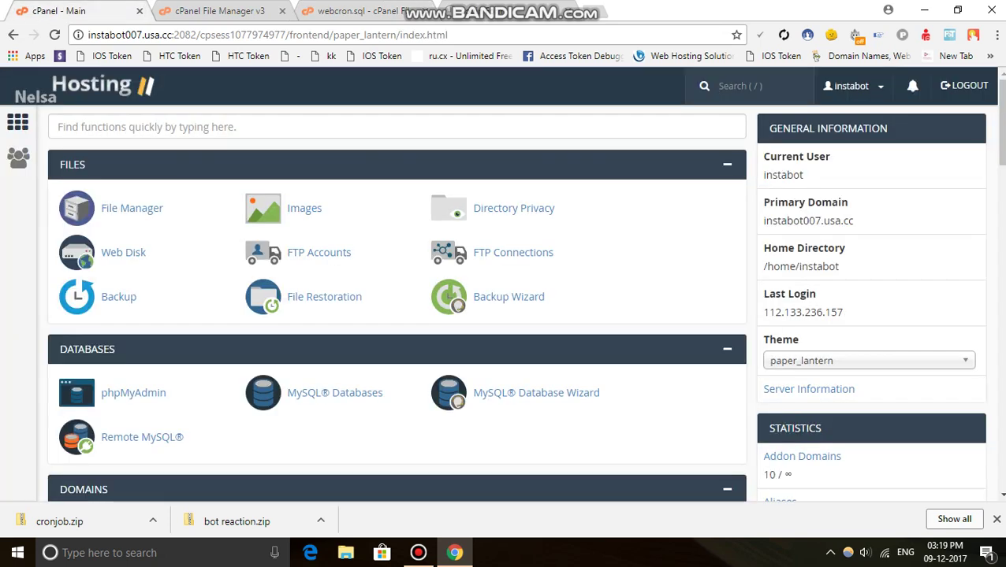
# Search cPanel functions for 'php' and launch phpMyAdmin.
pyautogui.write('php')
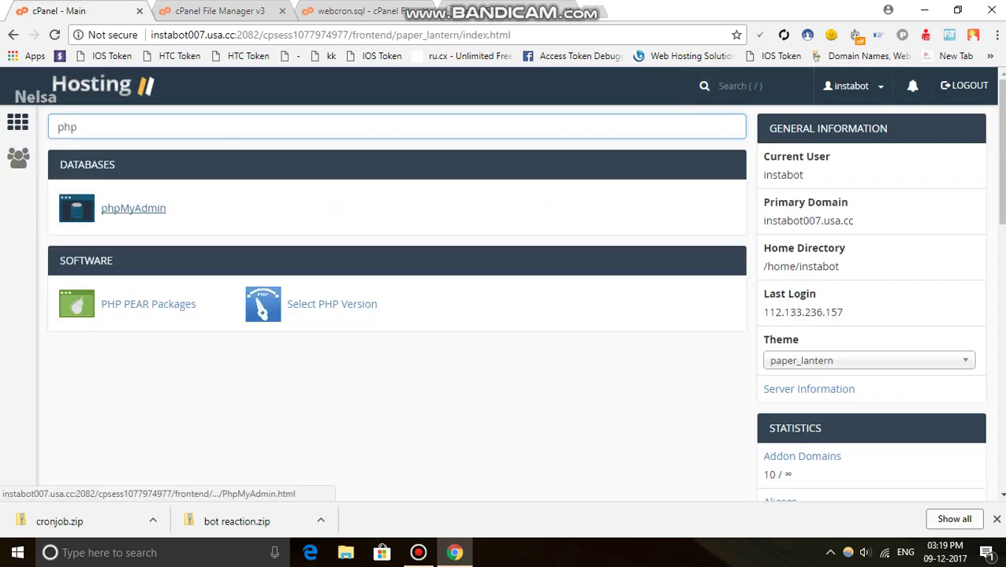
pyautogui.click(133, 208)
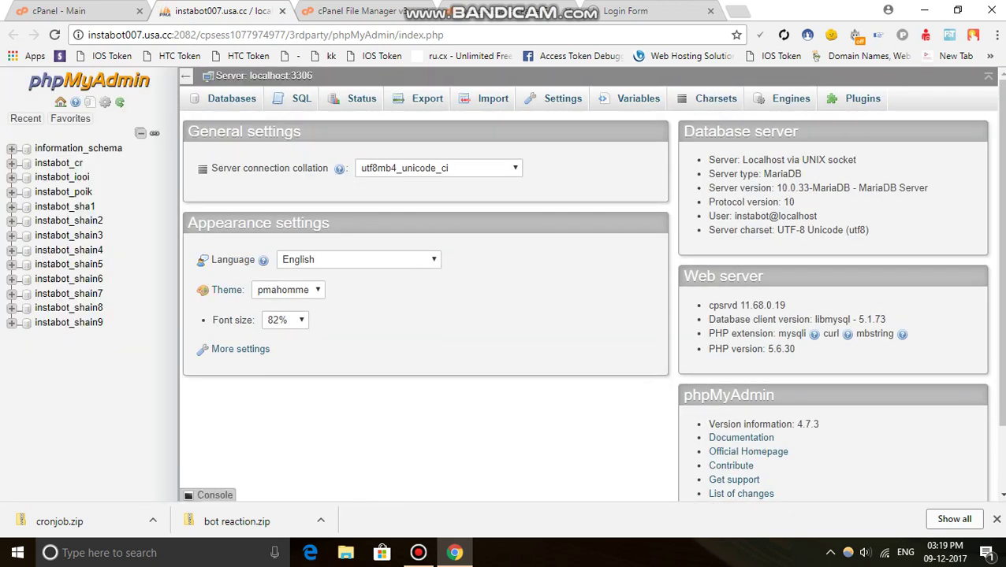
# Select instabot_cr from phpMyAdmin's left-hand database list.
pyautogui.click(58, 163)
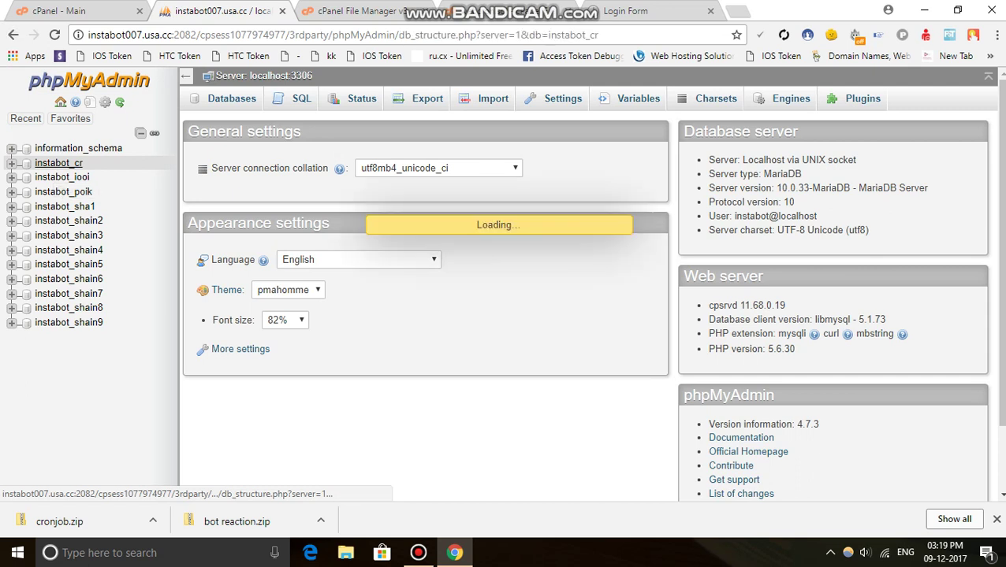
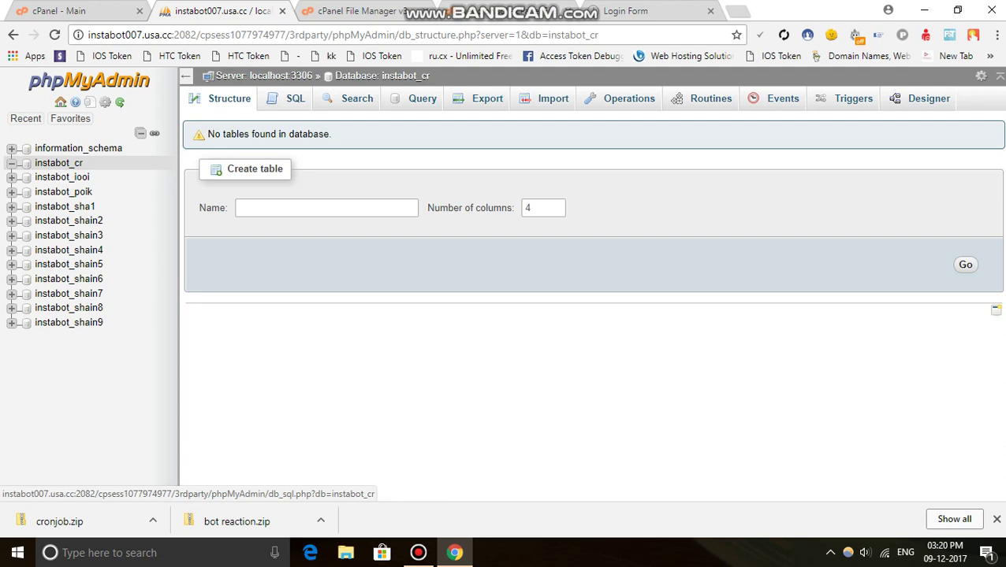
# Paste the WebCron SQL dump into the instabot_cr SQL query panel and run it.
pyautogui.click(26, 162)
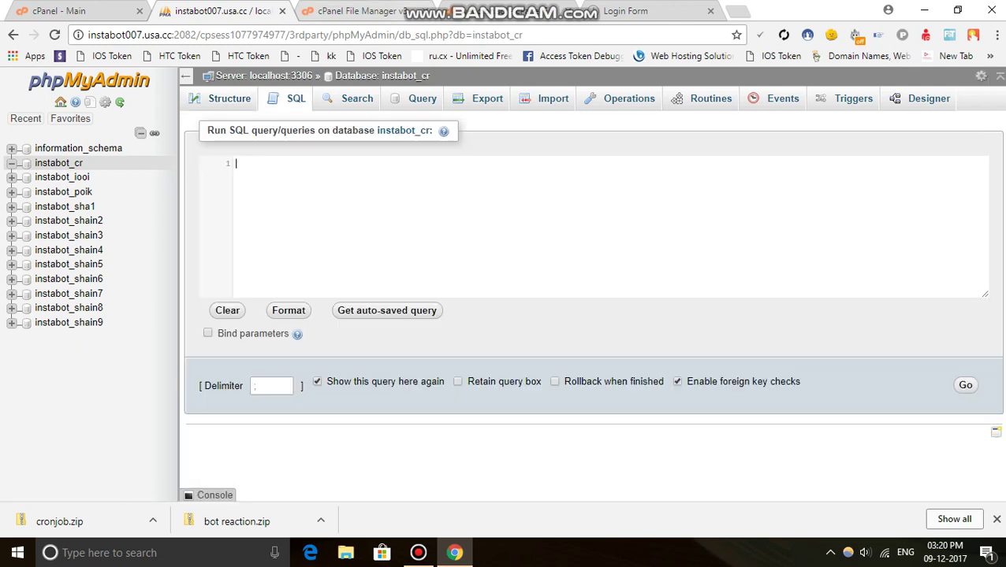
pyautogui.hotkey('ctrl', 'v')
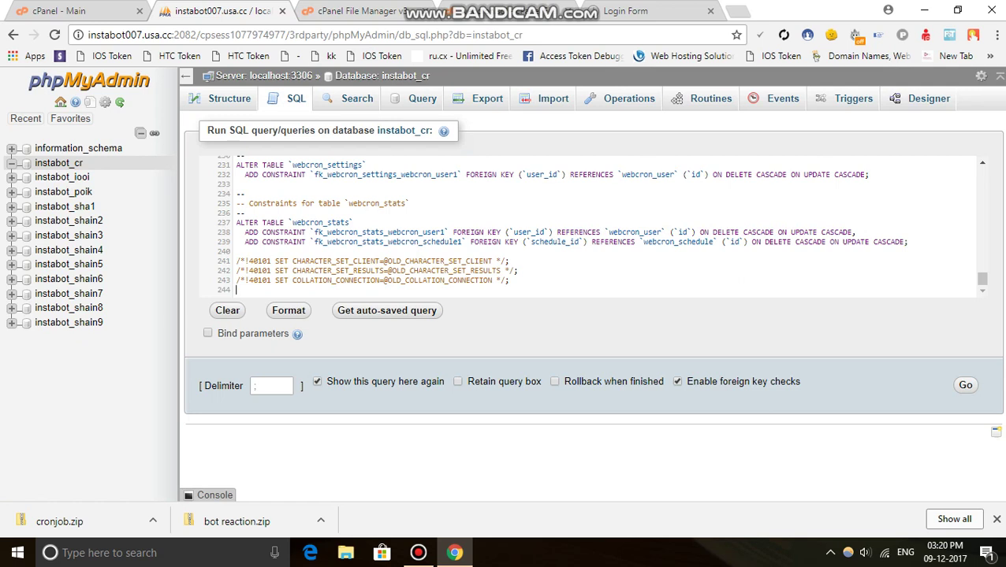
pyautogui.click(965, 385)
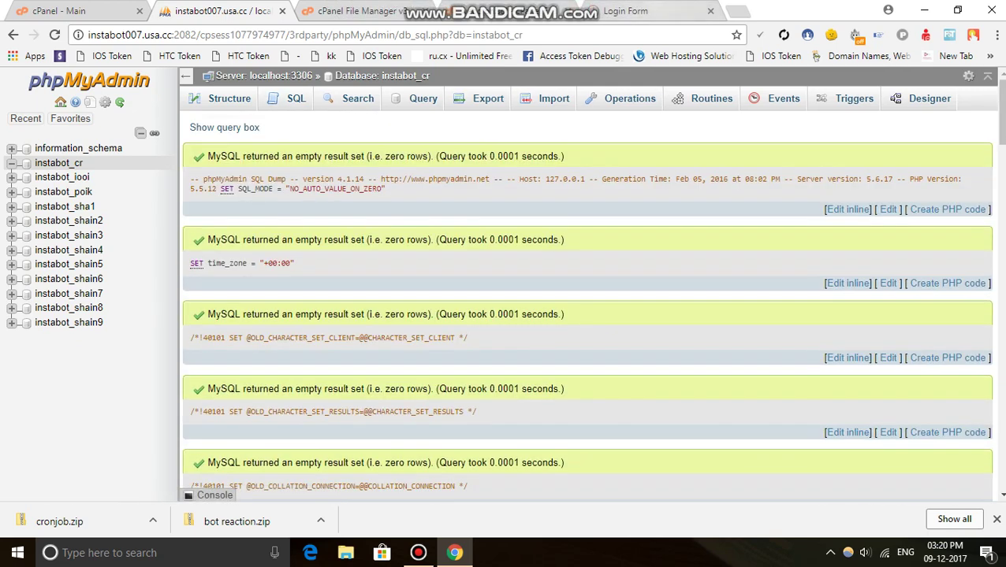
# Submit the WebCron login form with username admin and the account password.
pyautogui.click(625, 11)
pyautogui.click(545, 131)
pyautogui.write('admin')
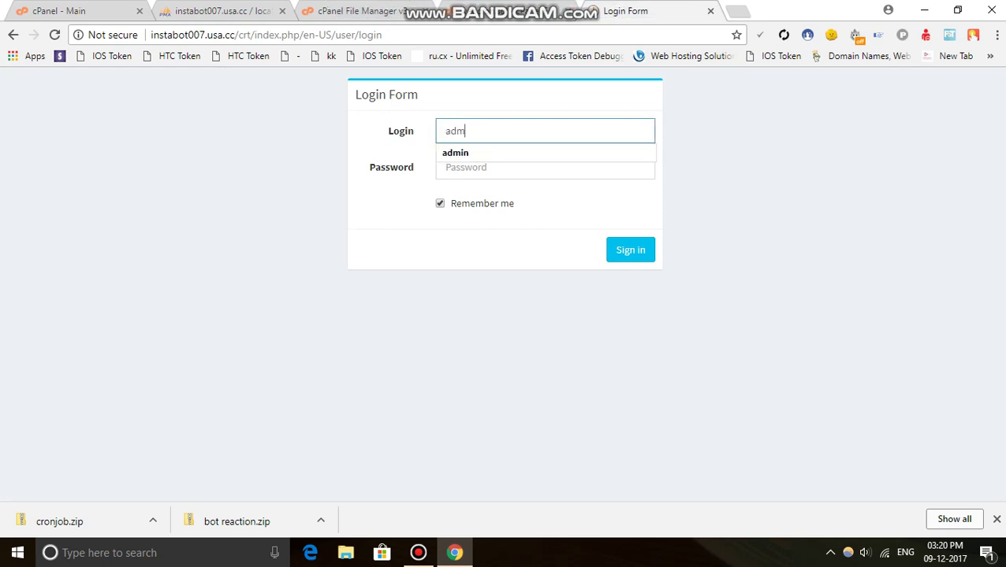
pyautogui.click(544, 167)
pyautogui.press('Return')
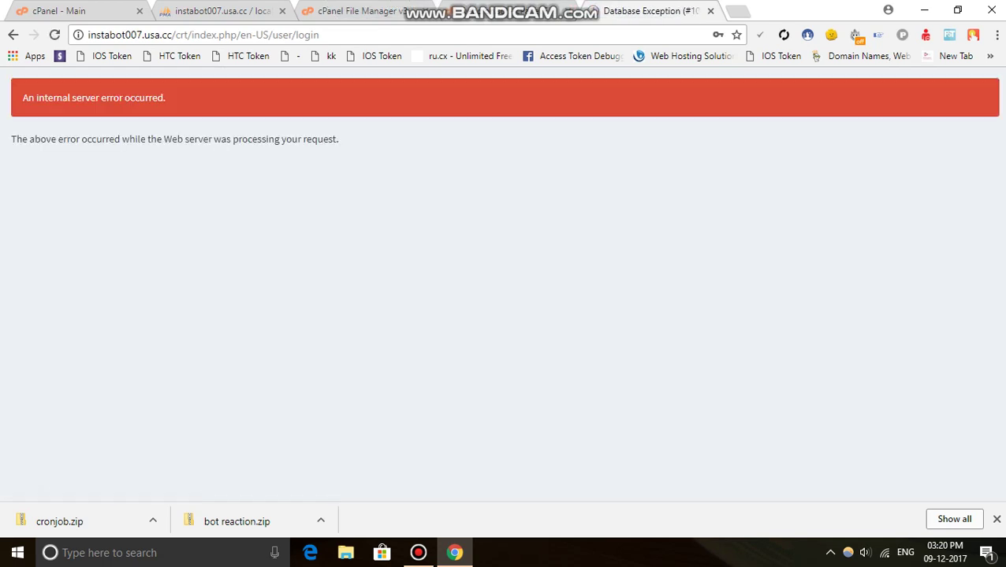
# Reload the login page and resubmit the password, which ends in an internal server error.
pyautogui.press('F5')
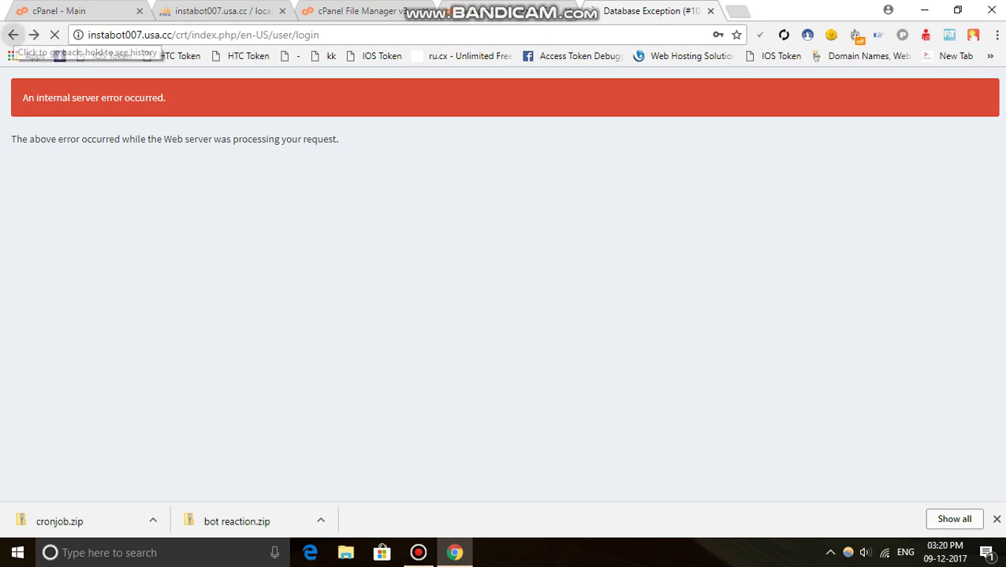
pyautogui.click(545, 167)
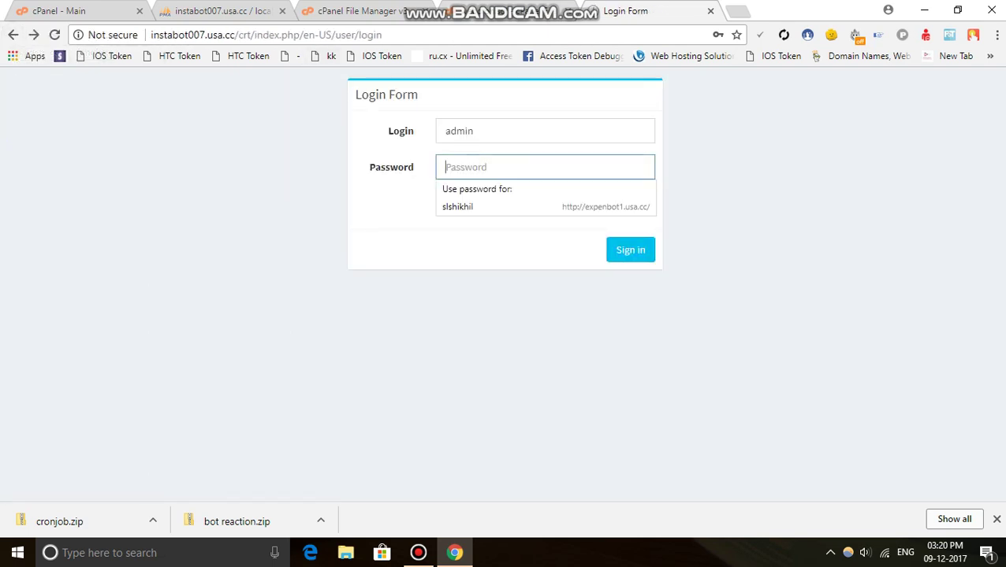
pyautogui.press('Return')
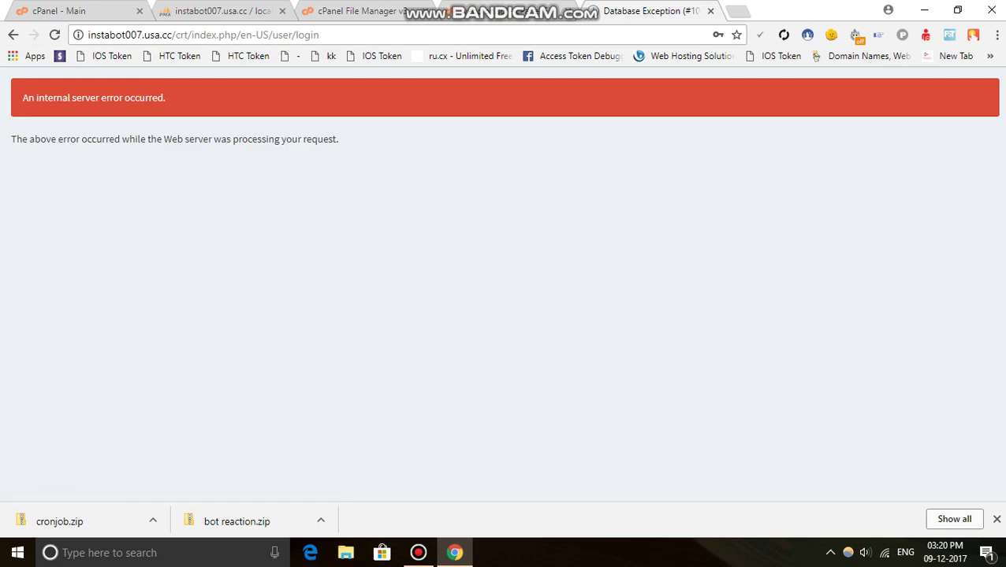
pyautogui.hotkey('ctrl', 'shift', 'Tab')
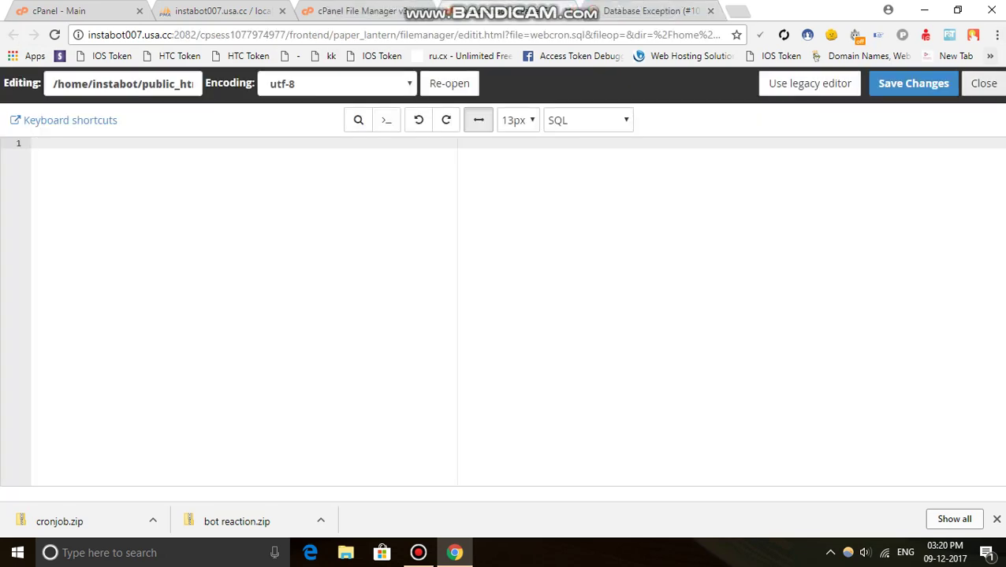
# Close the webcron.sql editor and open protected/config/db.php in the File Manager editor.
pyautogui.hotkey('ctrl', 'w')
pyautogui.hotkey('ctrl', 'shift', 'Tab')
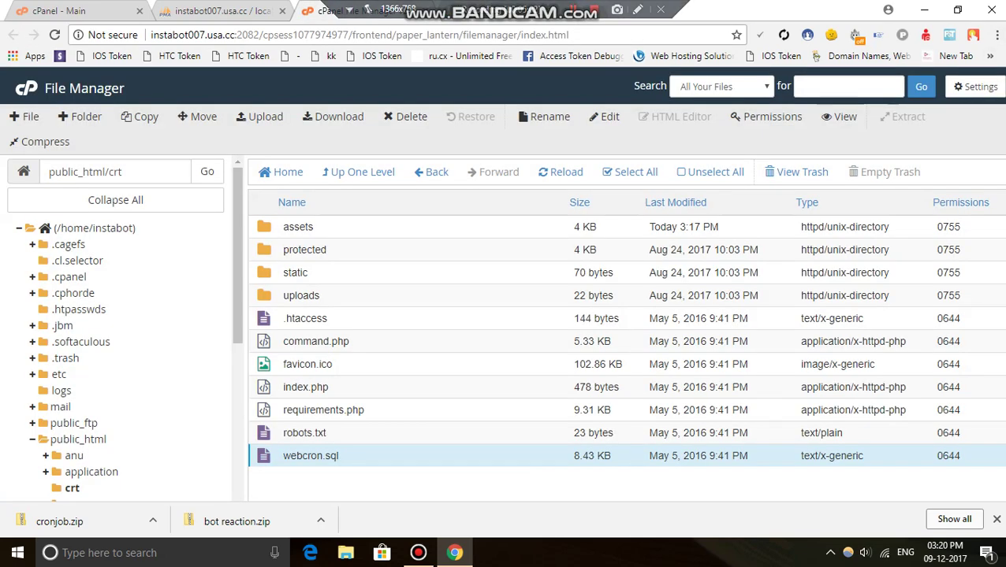
pyautogui.doubleClick(304, 250)
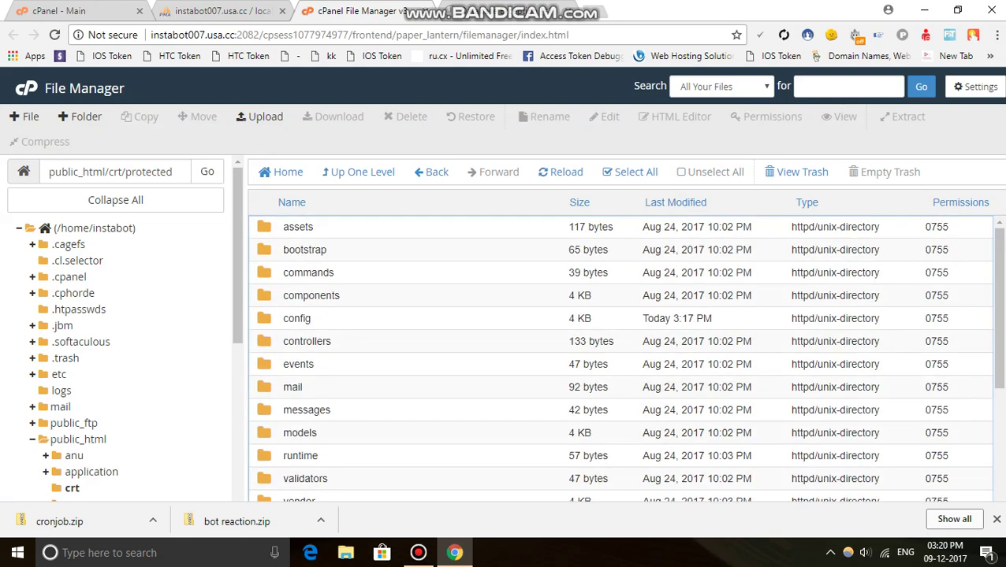
pyautogui.doubleClick(296, 318)
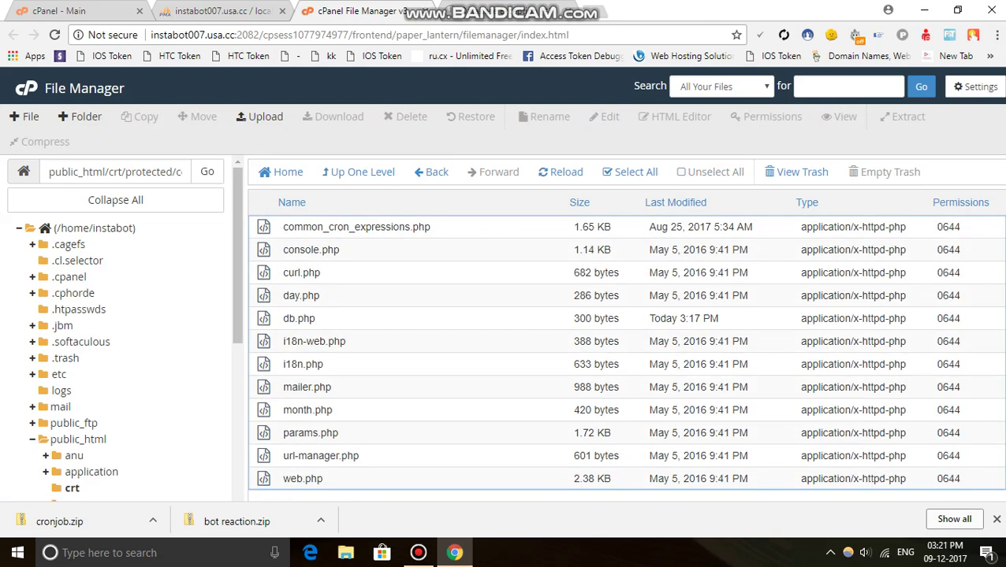
pyautogui.click(343, 318)
pyautogui.rightClick(344, 318)
pyautogui.click(367, 348)
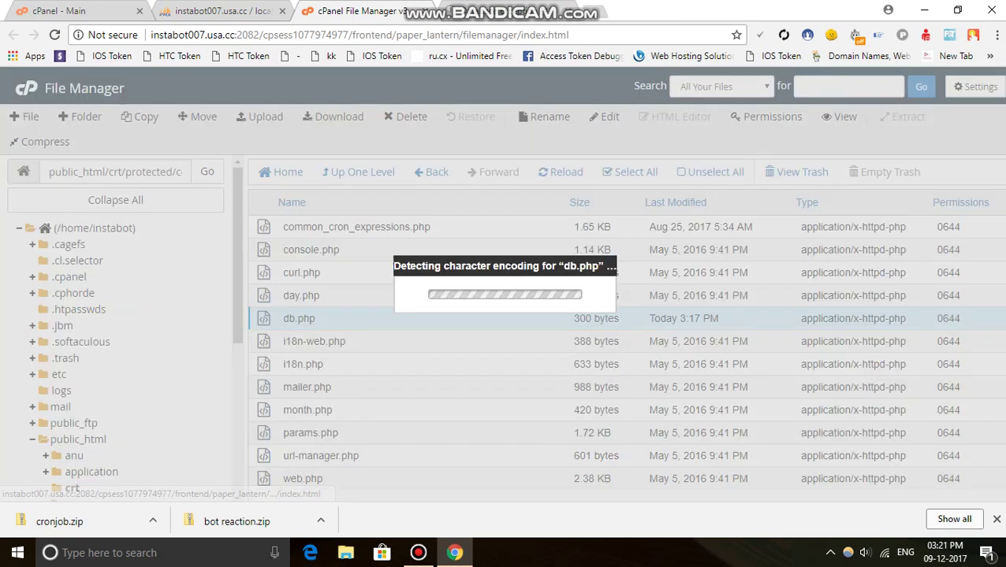
pyautogui.click(635, 396)
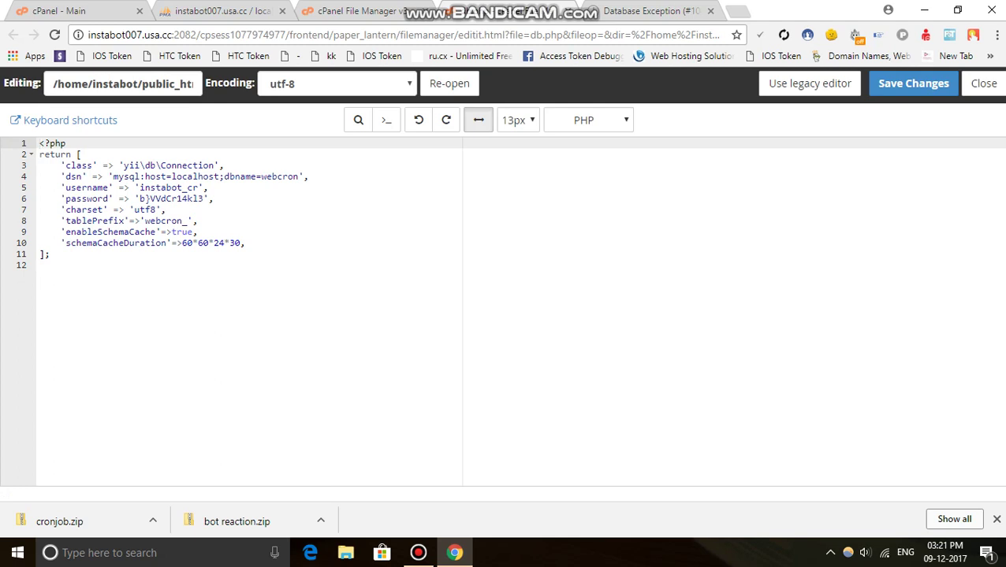
# Replace the dsn connection string on line 4 of db.php with 'localhost' and save.
pyautogui.moveTo(299, 176); pyautogui.dragTo(113, 177)
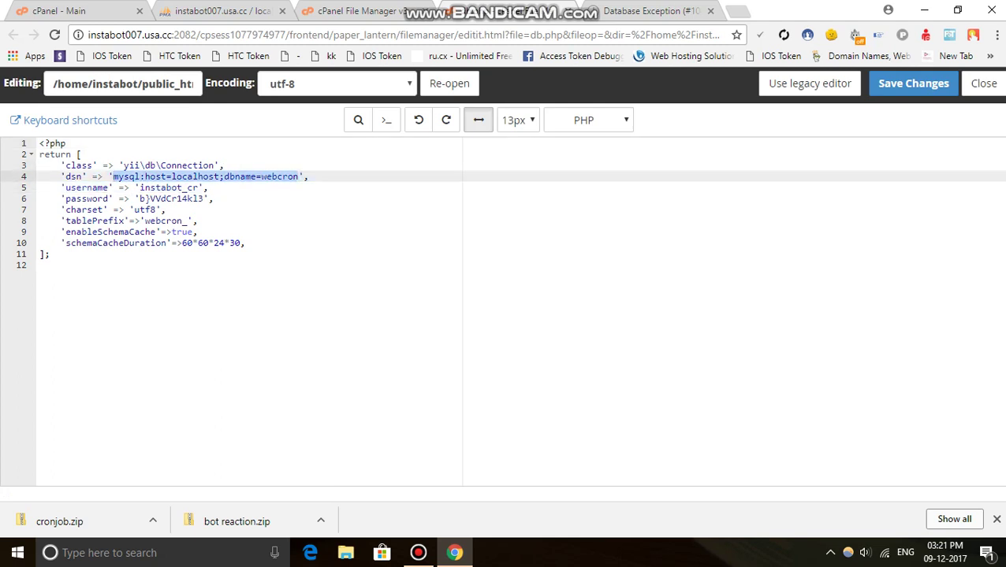
pyautogui.press('BackSpace')
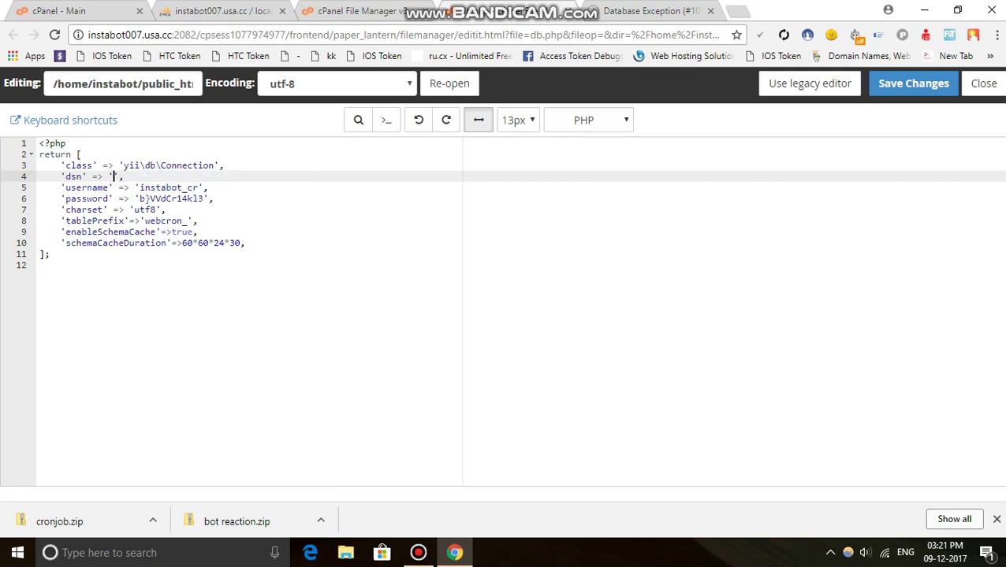
pyautogui.write('localhost')
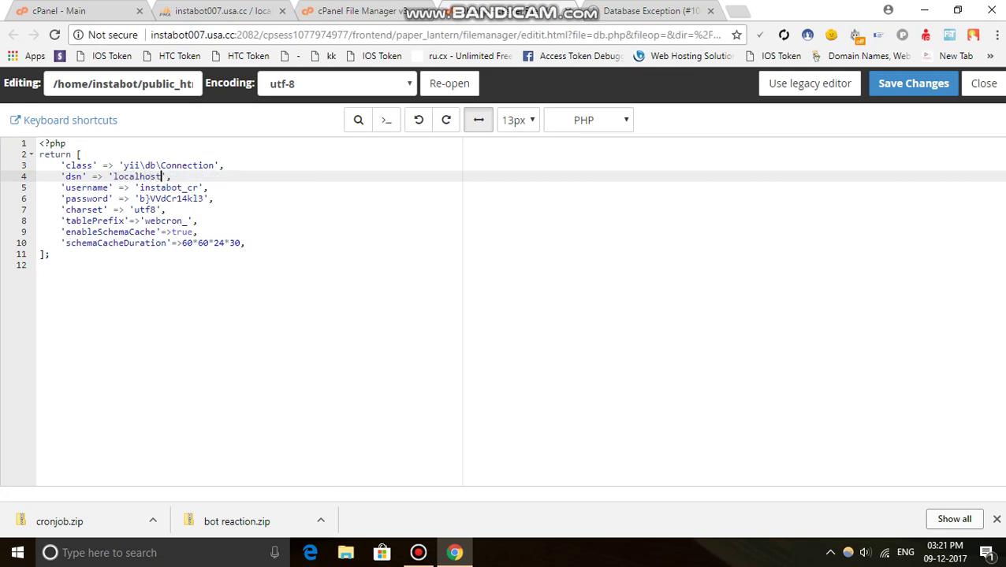
pyautogui.click(914, 84)
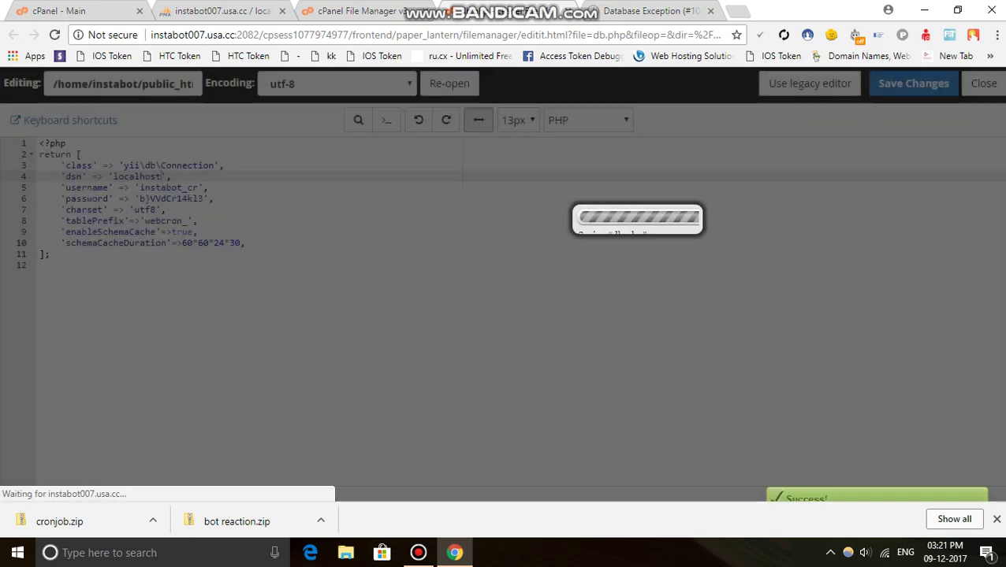
# Reload the WebCron login page and sign in again as admin with the password.
pyautogui.hotkey('ctrl', 'Tab')
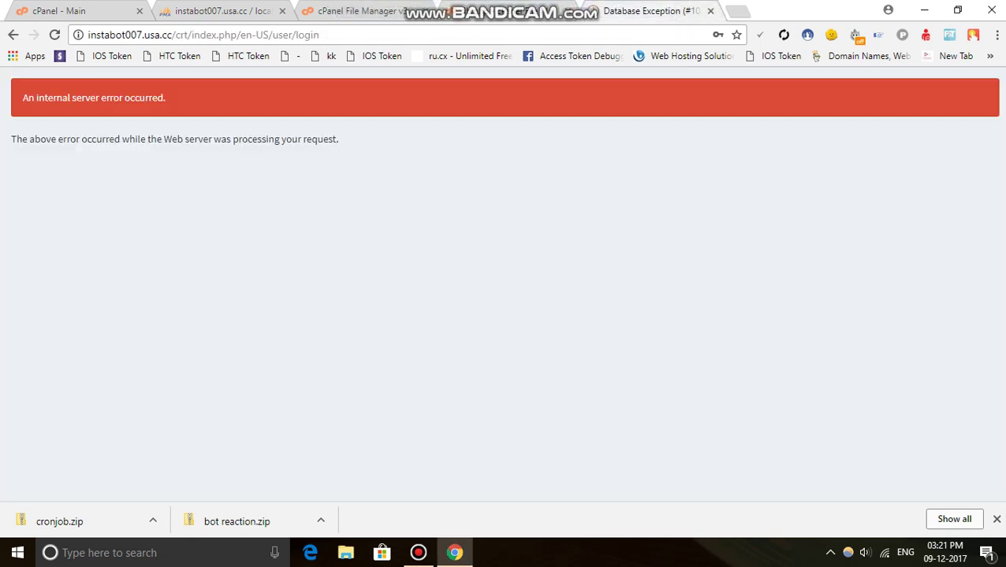
pyautogui.hotkey('ctrl', 'l')
pyautogui.press('Return')
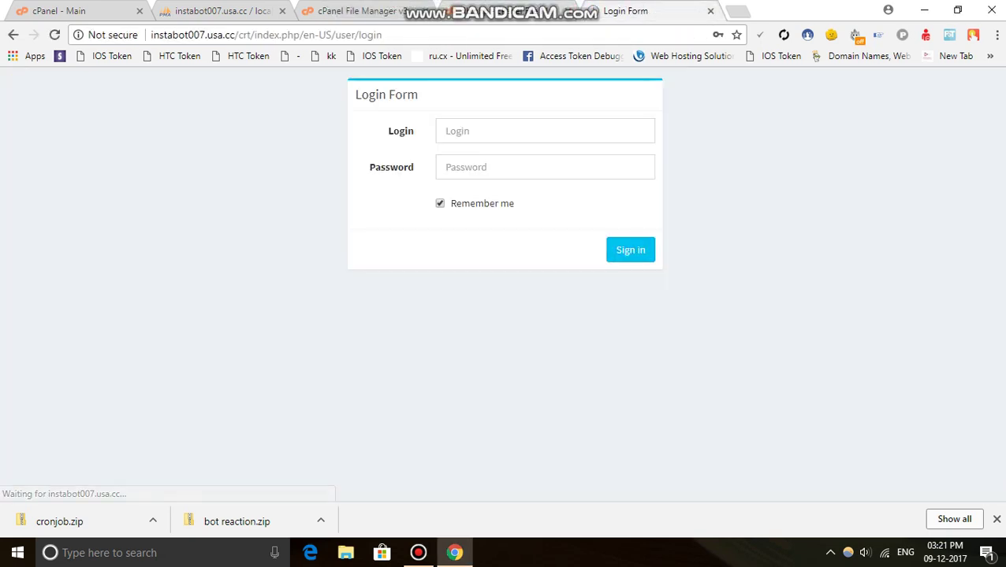
pyautogui.write('admin')
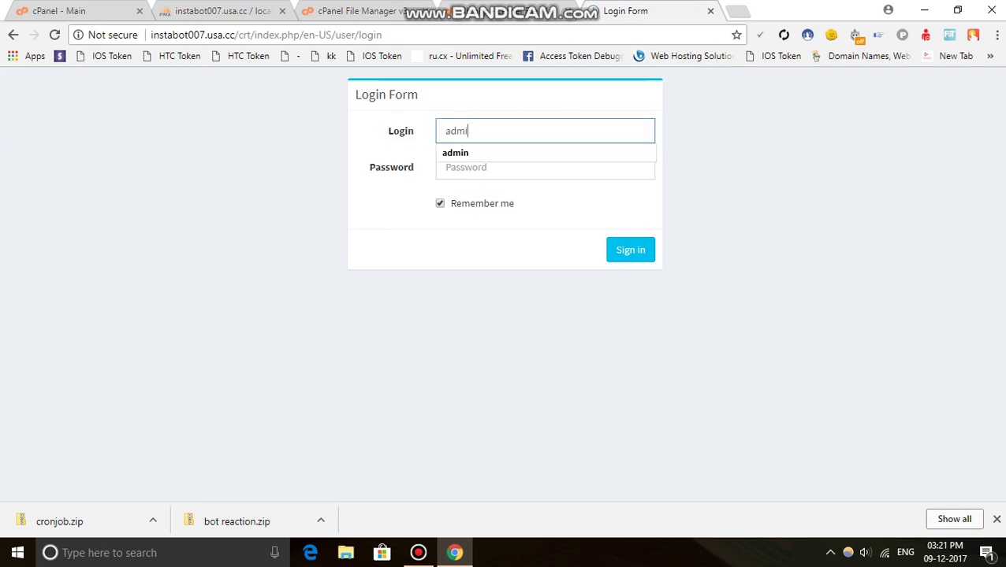
pyautogui.press('Tab')
pyautogui.write('•••••')
pyautogui.press('Return')
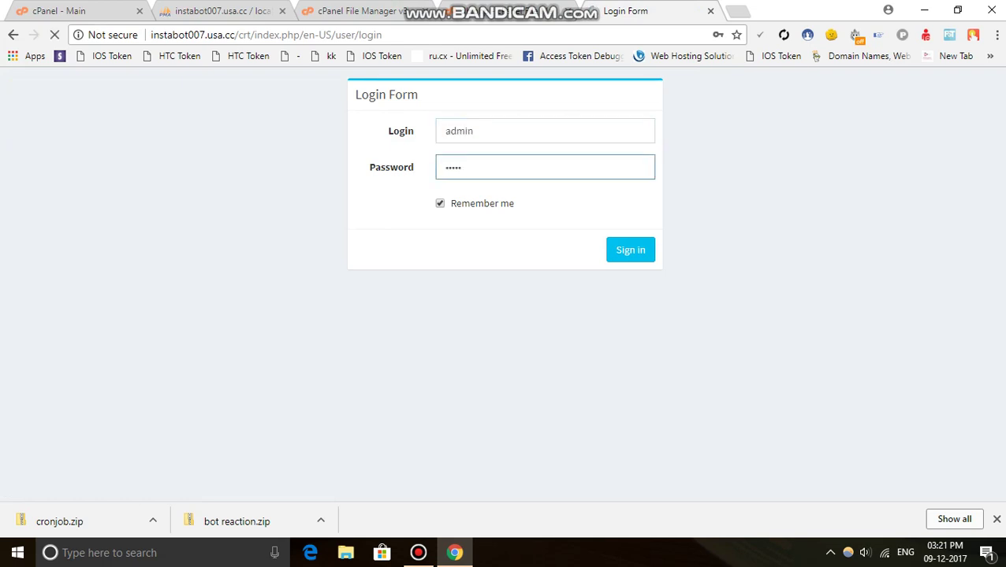
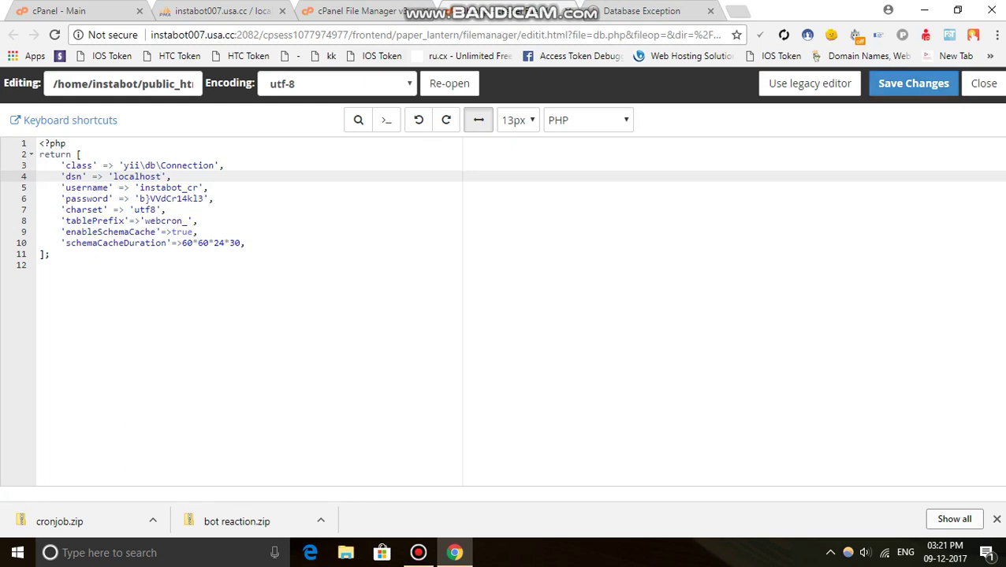
# Set line 4's dsn to mysql:host=localhost, with dbname replaced by the database username from line 5.
pyautogui.press('BackSpace')
pyautogui.press('BackSpace')
pyautogui.press('BackSpace')
pyautogui.press('BackSpace')
pyautogui.press('BackSpace')
pyautogui.press('BackSpace')
pyautogui.press('BackSpace')
pyautogui.press('BackSpace')
pyautogui.press('BackSpace')
pyautogui.write('mysql:host=localhost;dbname=webcron')
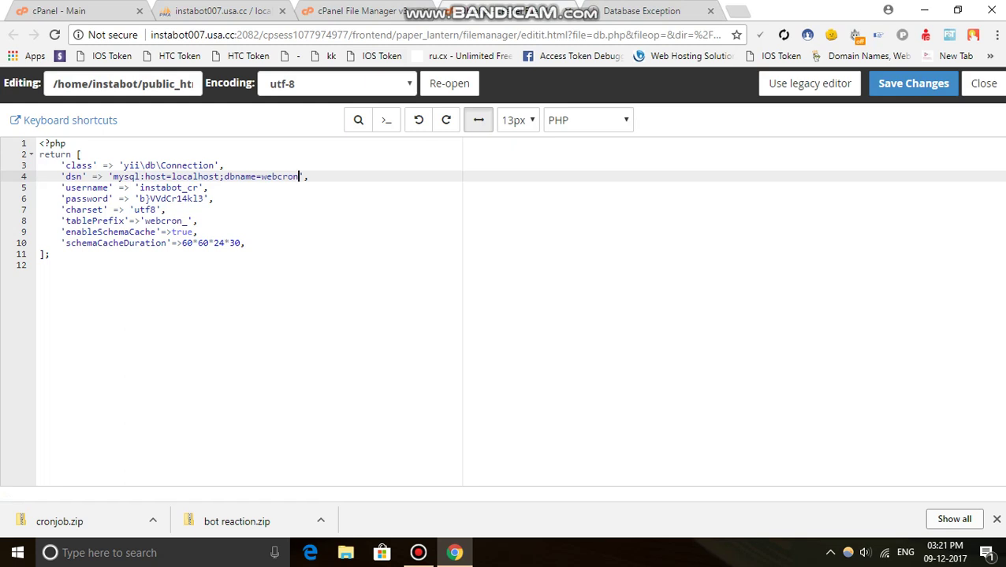
pyautogui.doubleClick(169, 187)
pyautogui.rightClick(170, 188)
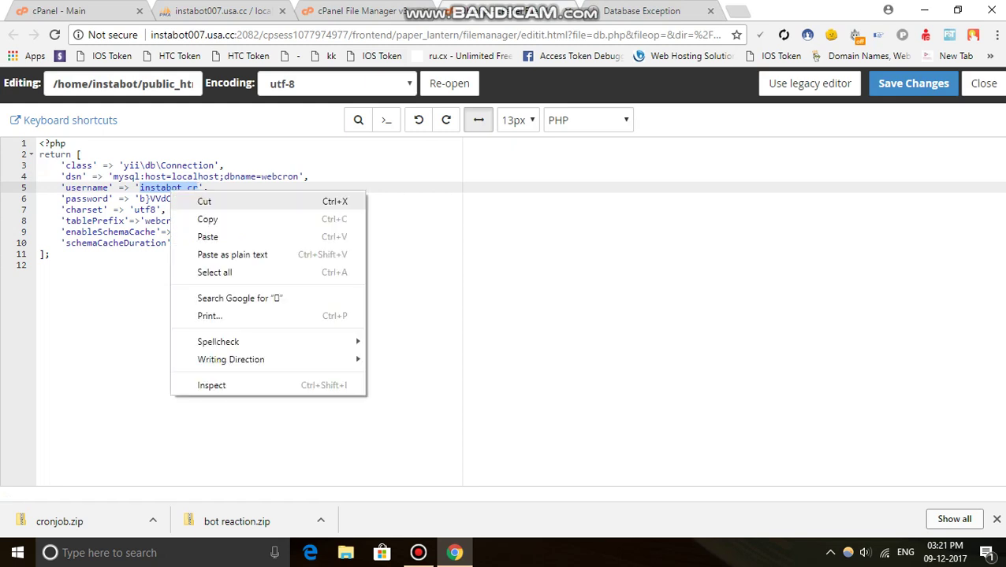
pyautogui.click(199, 218)
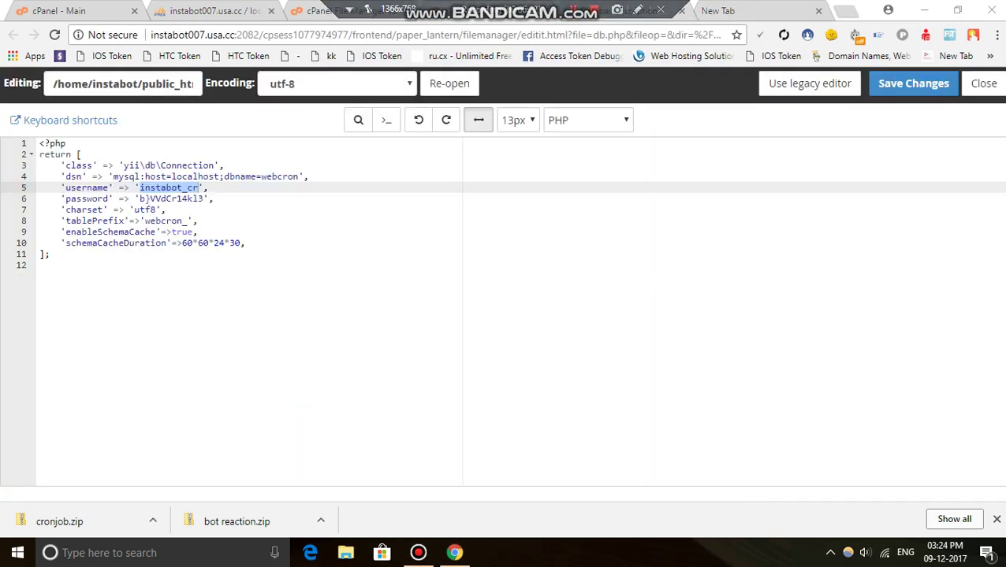
pyautogui.click(260, 176)
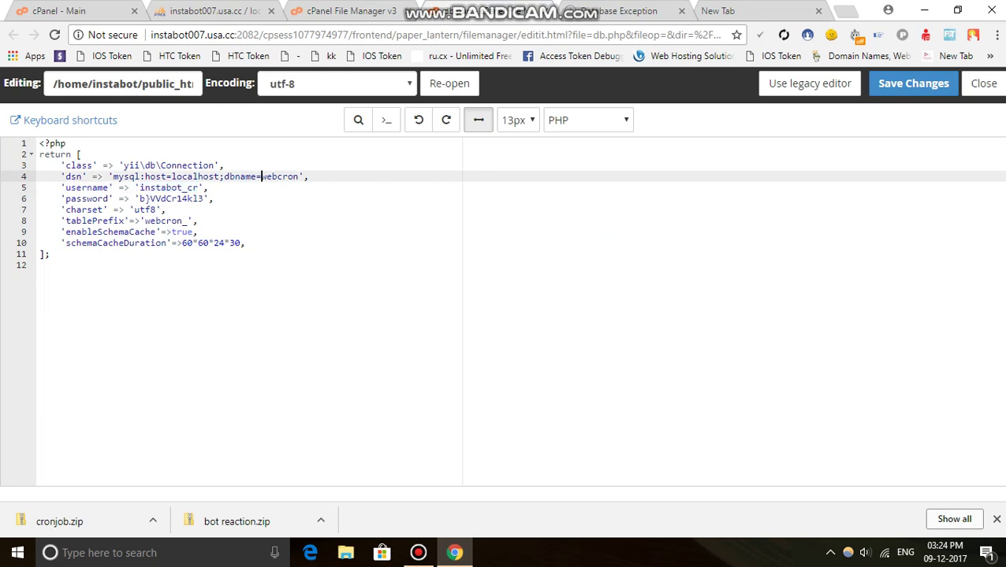
pyautogui.moveTo(261, 176); pyautogui.dragTo(300, 176)
pyautogui.hotkey('ctrl', 'v')
# Save db.php and reload the cron app page to test the database fix.
pyautogui.click(906, 84)
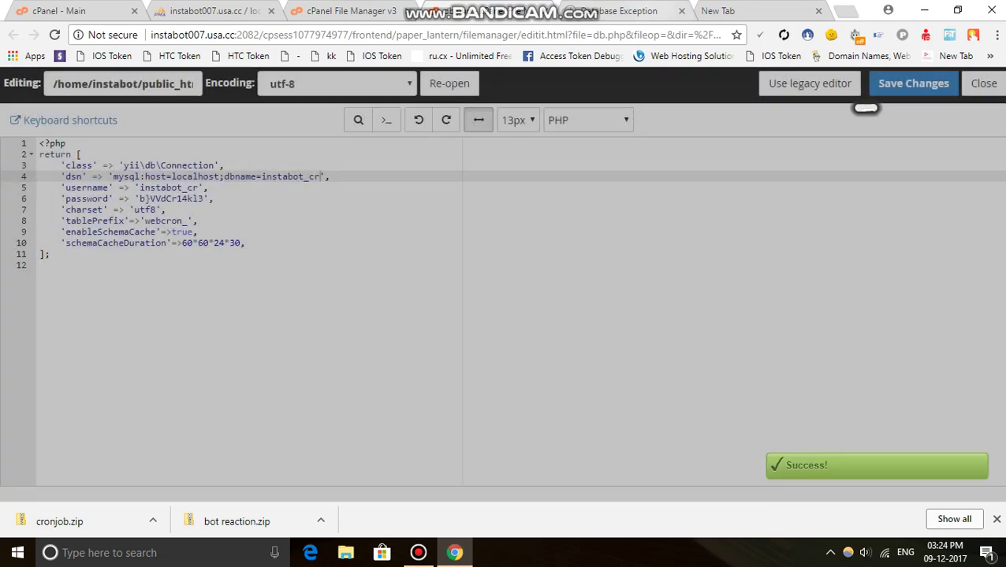
pyautogui.hotkey('ctrl', 'Tab')
pyautogui.hotkey('ctrl', 'l')
pyautogui.press('Return')
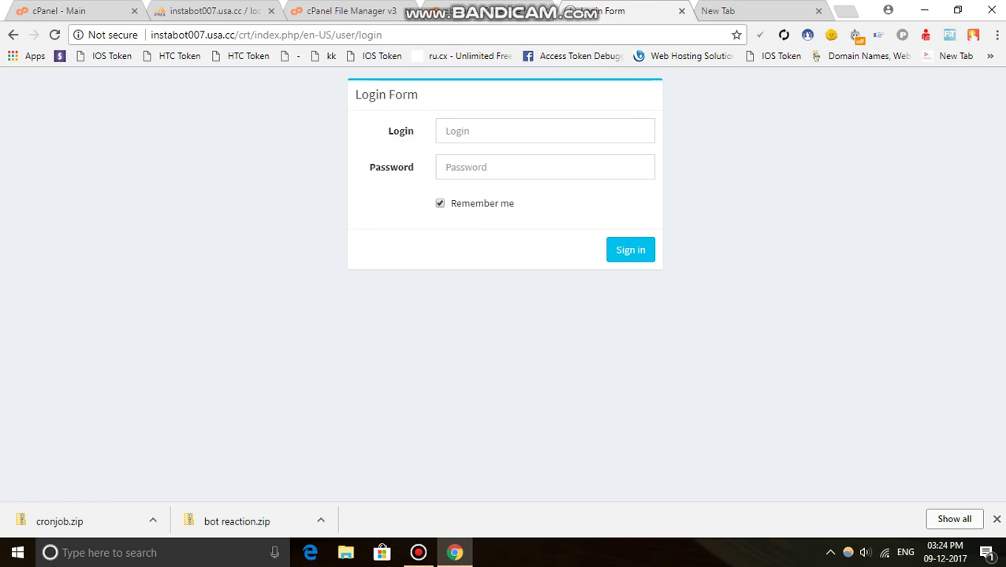
# Log in to Web Cronjobs with the administrator name and password, and let the browser store the login.
pyautogui.click(544, 131)
pyautogui.press('Tab')
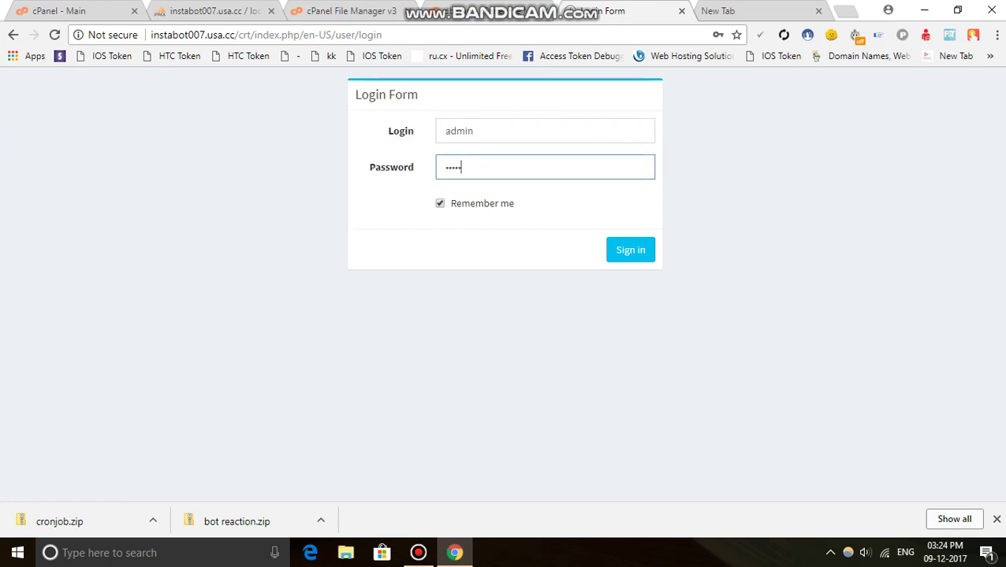
pyautogui.press('Return')
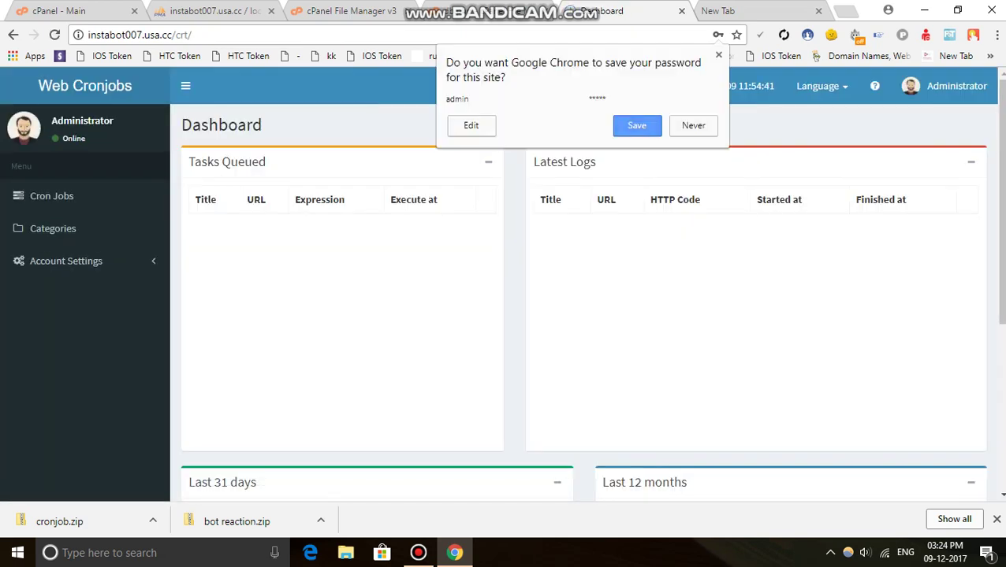
pyautogui.click(636, 125)
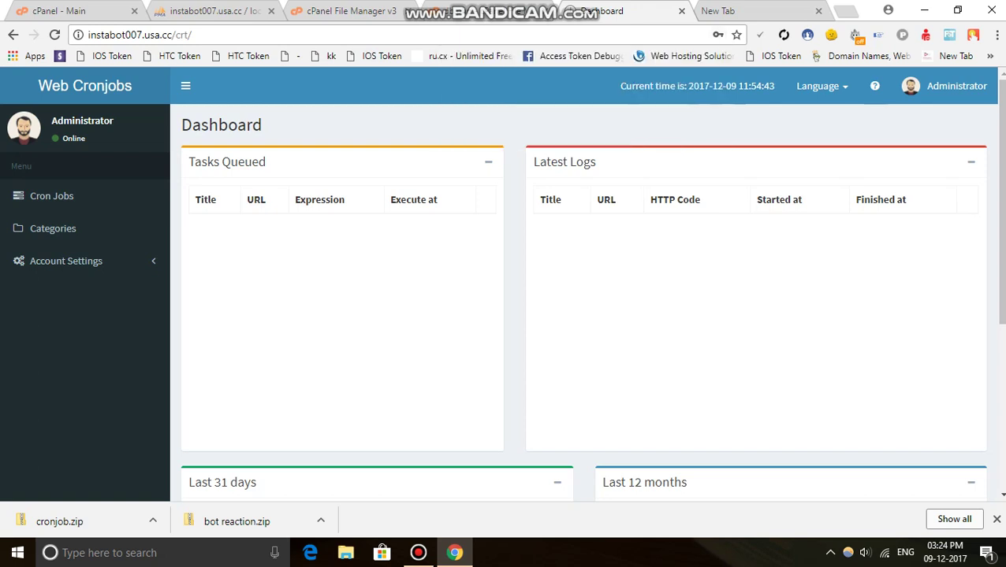
# Begin editing the cron app's web address, then go back to the File Manager tab.
pyautogui.click(190, 35)
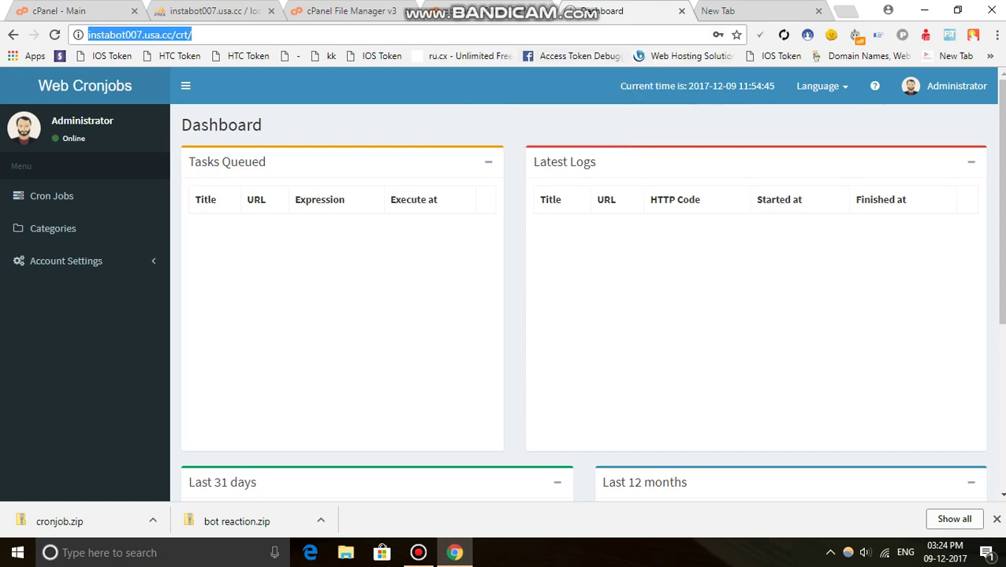
pyautogui.click(191, 34)
pyautogui.write('c')
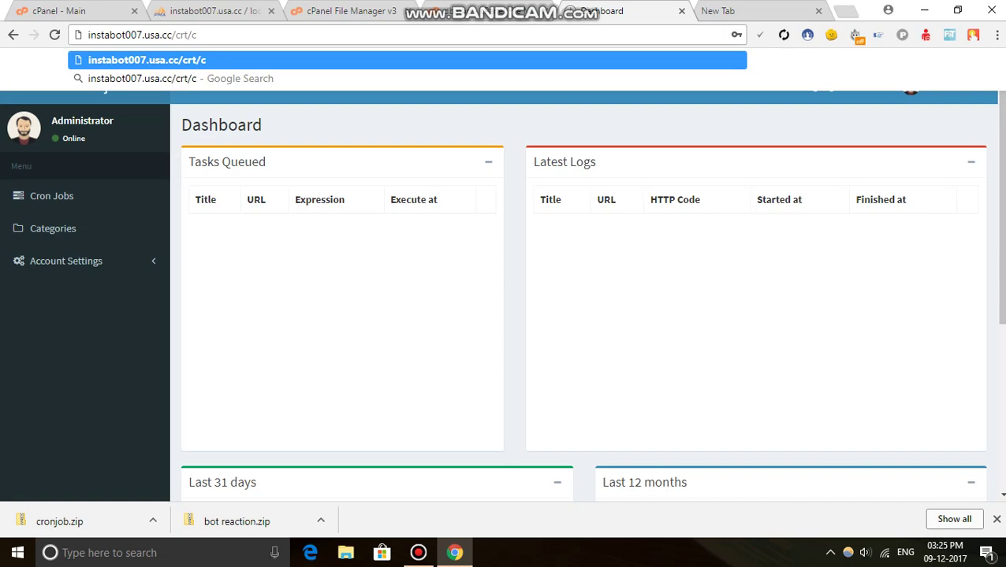
pyautogui.click(371, 10)
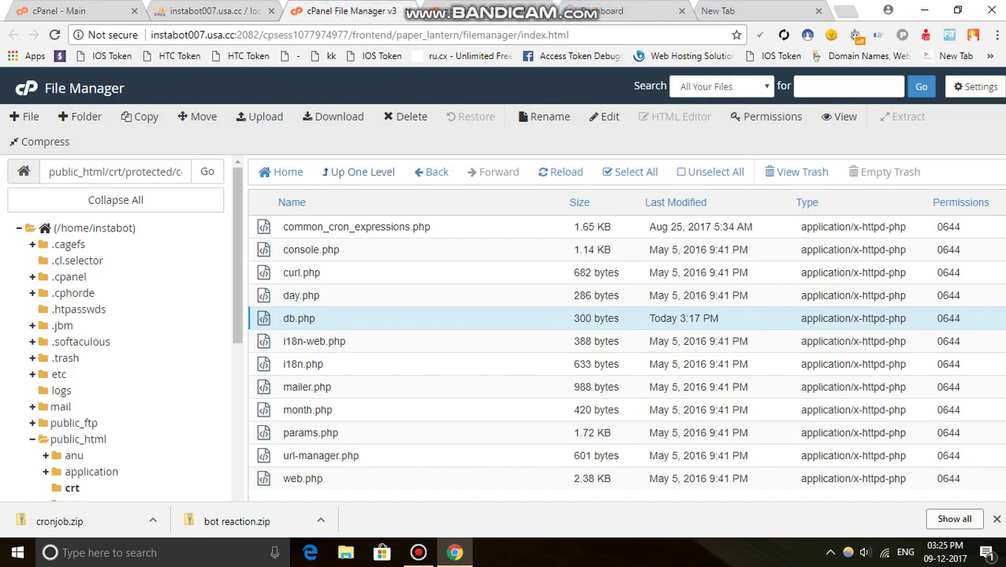
# Open the public_html/crt folder and load crt/command.php in the Web Cronjobs tab.
pyautogui.click(72, 488)
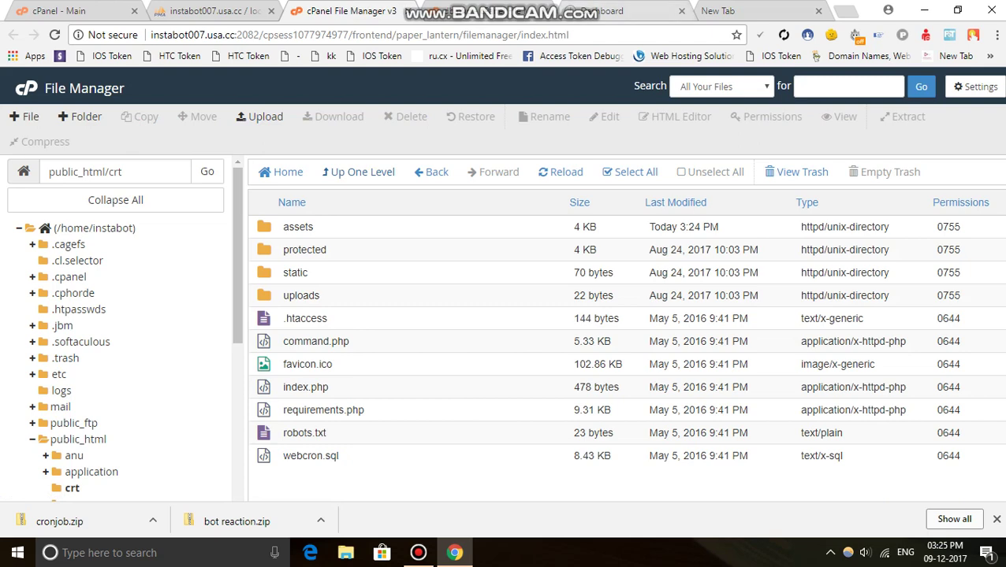
pyautogui.click(213, 10)
pyautogui.click(189, 35)
pyautogui.write('command.php')
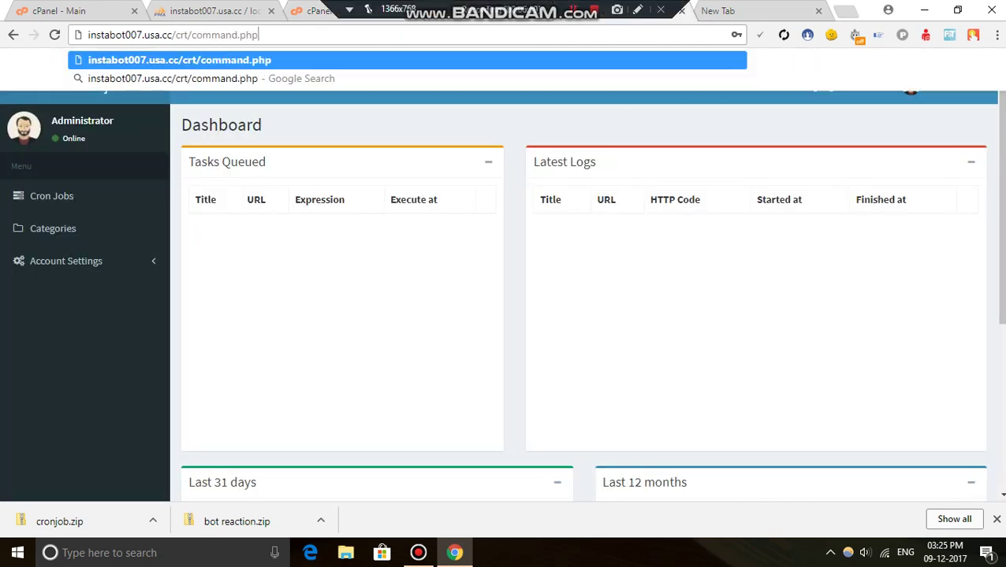
pyautogui.press('Return')
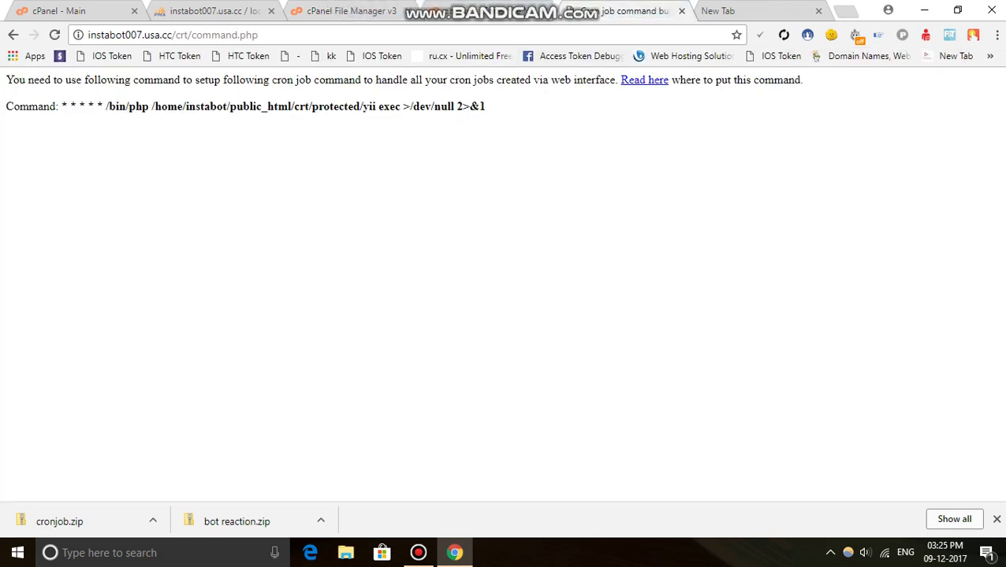
# Go to SetCronJob's add-job page, setcronjob.com/account/cronjobs/add.
pyautogui.click(173, 35)
pyautogui.press('BackSpace')
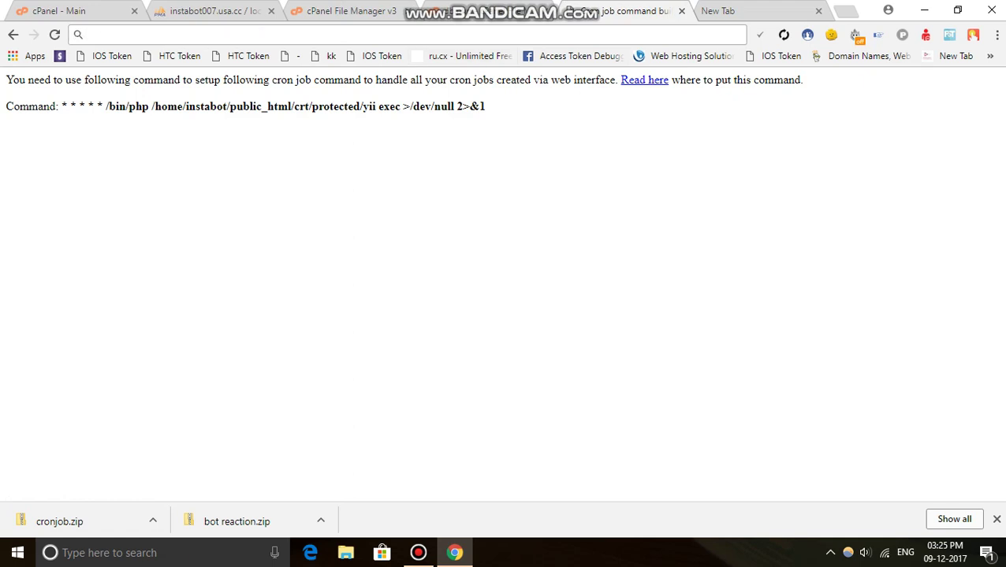
pyautogui.write('set')
pyautogui.press('Down')
pyautogui.press('Up')
pyautogui.press('Return')
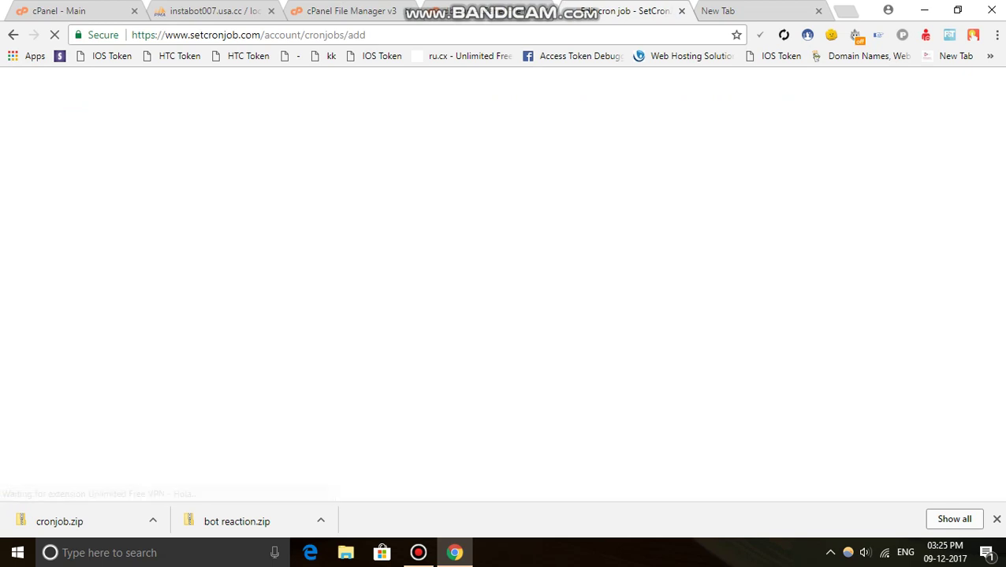
pyautogui.click(567, 304)
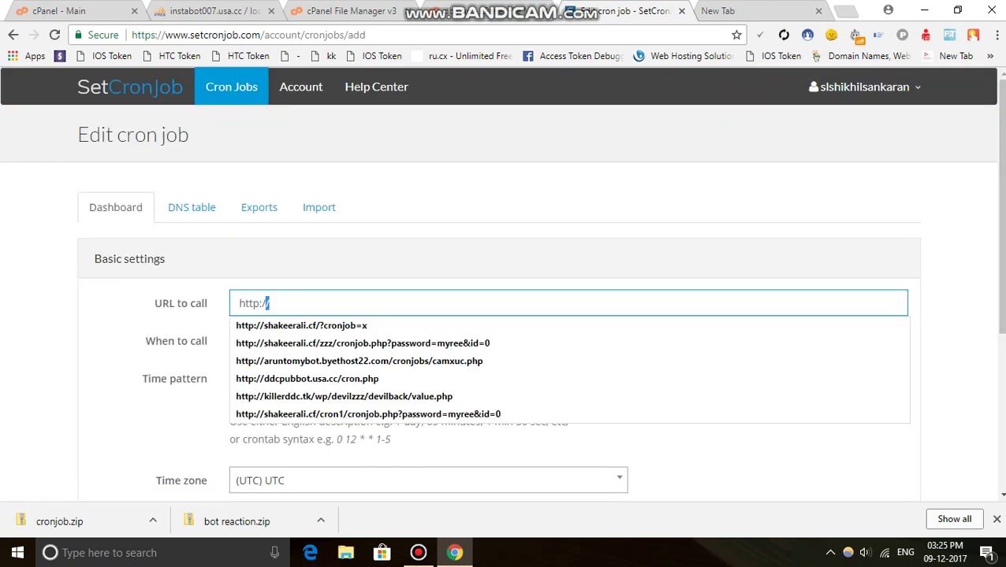
pyautogui.hotkey('ctrl', 'a')
pyautogui.hotkey('ctrl', 'v')
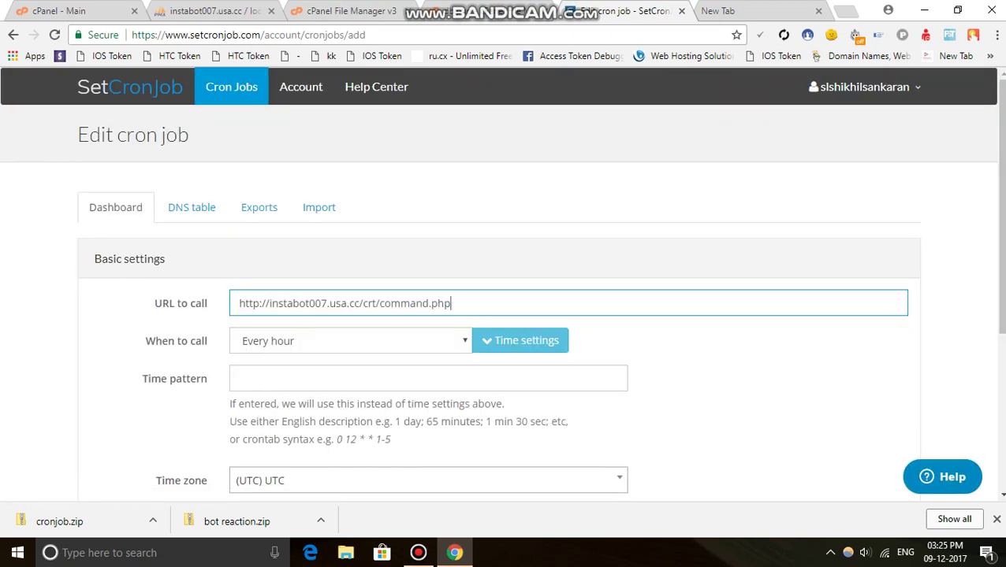
pyautogui.press('Tab')
pyautogui.hotkey('alt', 'Down')
pyautogui.press('Up')
pyautogui.press('Up')
pyautogui.press('Up')
pyautogui.press('Up')
pyautogui.press('Up')
pyautogui.press('Up')
pyautogui.press('Up')
pyautogui.press('Up')
pyautogui.press('Up')
pyautogui.press('Up')
pyautogui.press('Up')
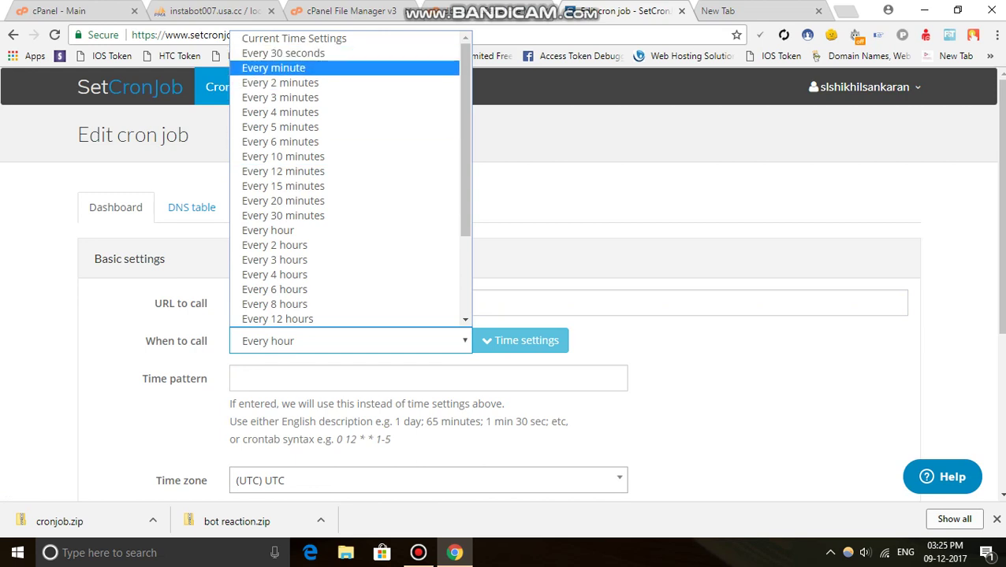
pyautogui.press('Up')
pyautogui.press('Return')
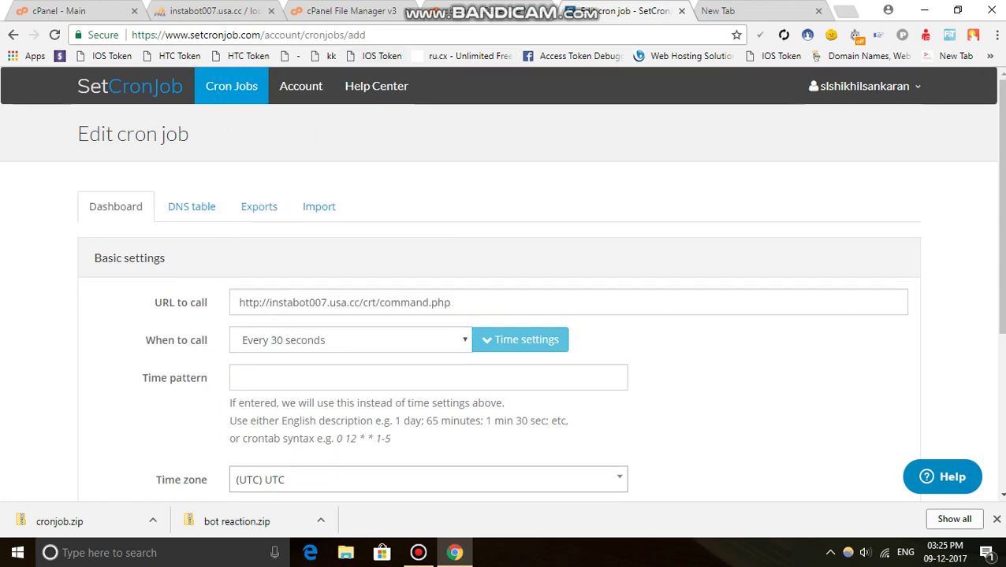
pyautogui.scroll(-2, 503, 284)
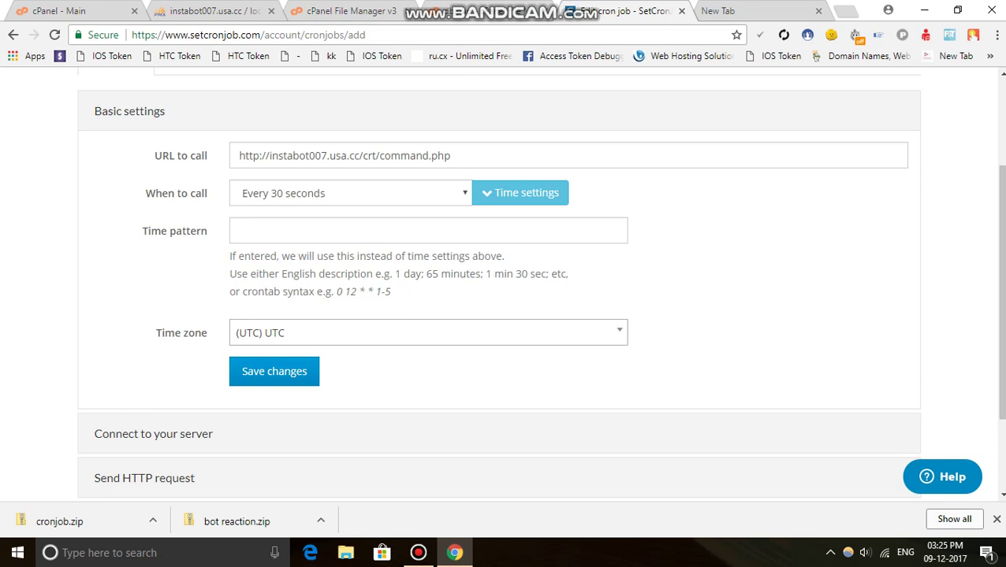
pyautogui.click(274, 371)
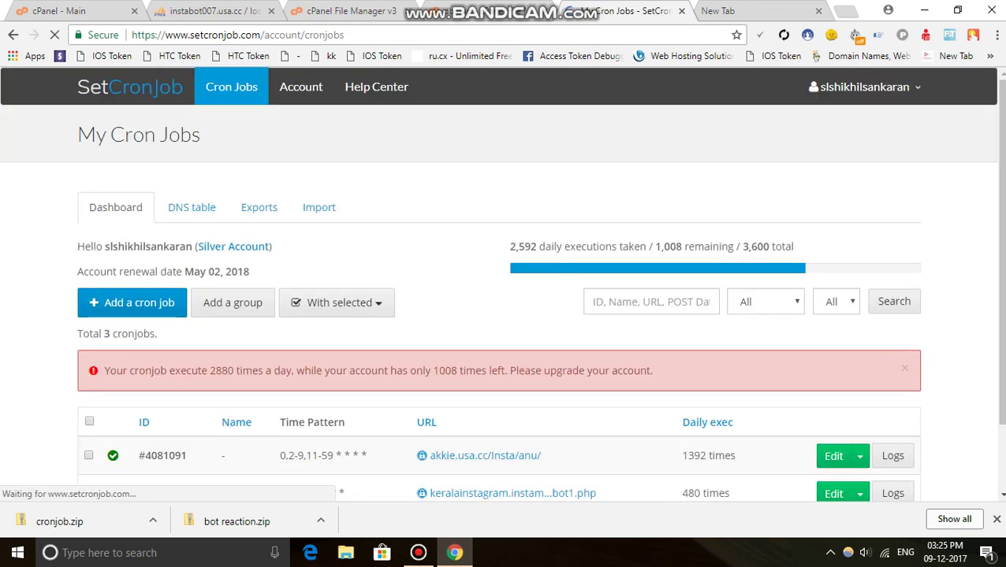